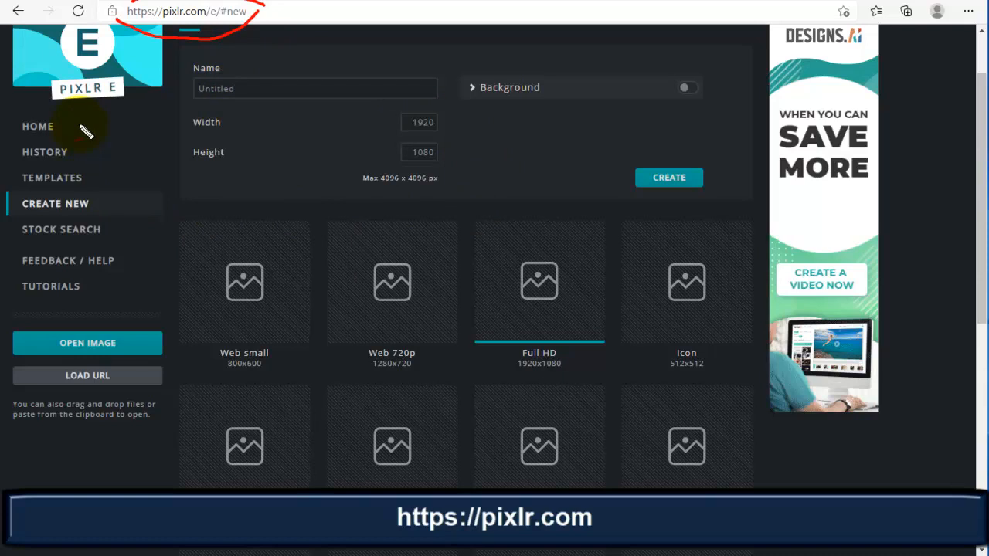
mouse_move(67, 122)
mouse_down()
mouse_move(98, 115)
mouse_move(92, 152)
mouse_move(99, 144)
mouse_up()
mouse_move(100, 176)
mouse_down()
mouse_move(120, 182)
mouse_move(131, 223)
mouse_up()
drag(130, 261, 142, 256)
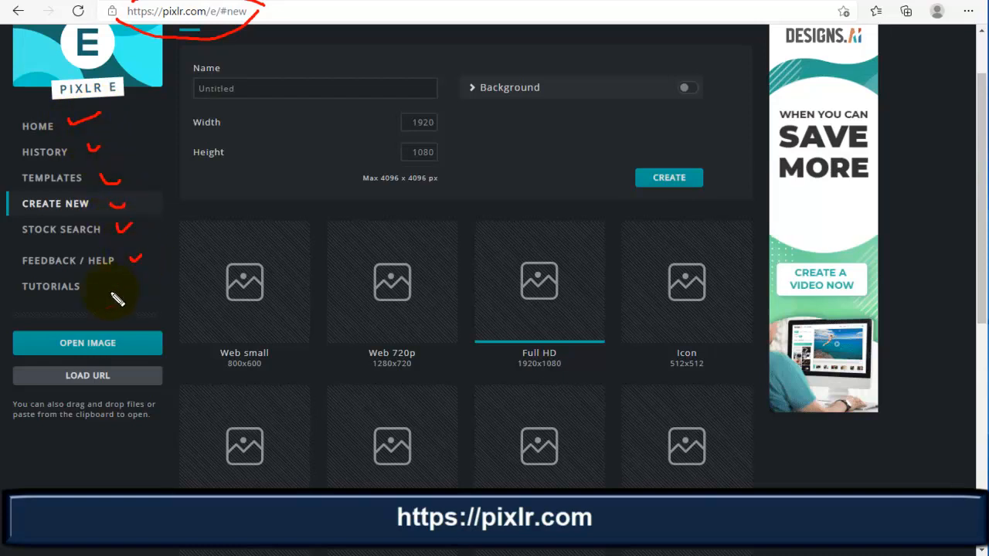
drag(102, 285, 130, 280)
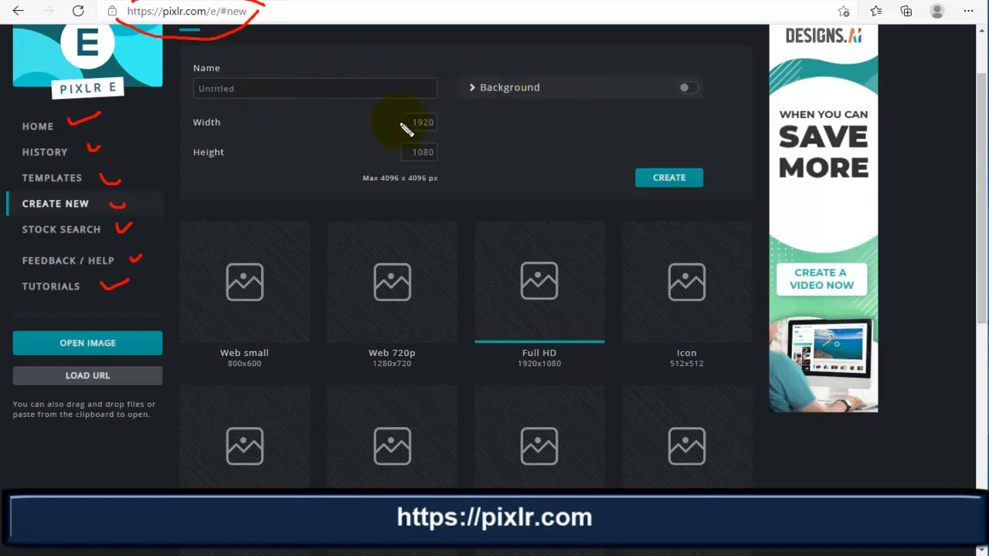
mouse_move(452, 121)
mouse_down()
mouse_move(461, 130)
mouse_move(473, 119)
mouse_up()
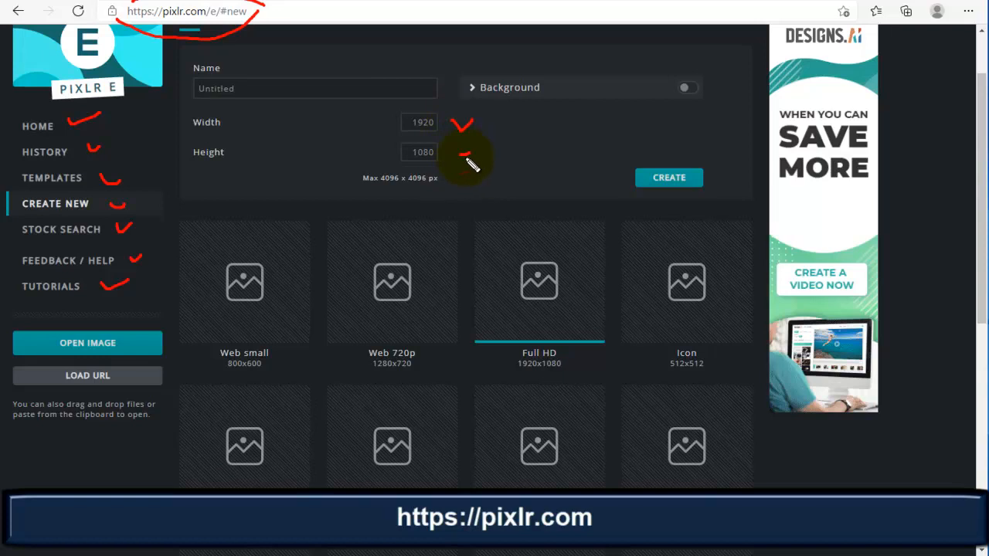
drag(463, 153, 476, 144)
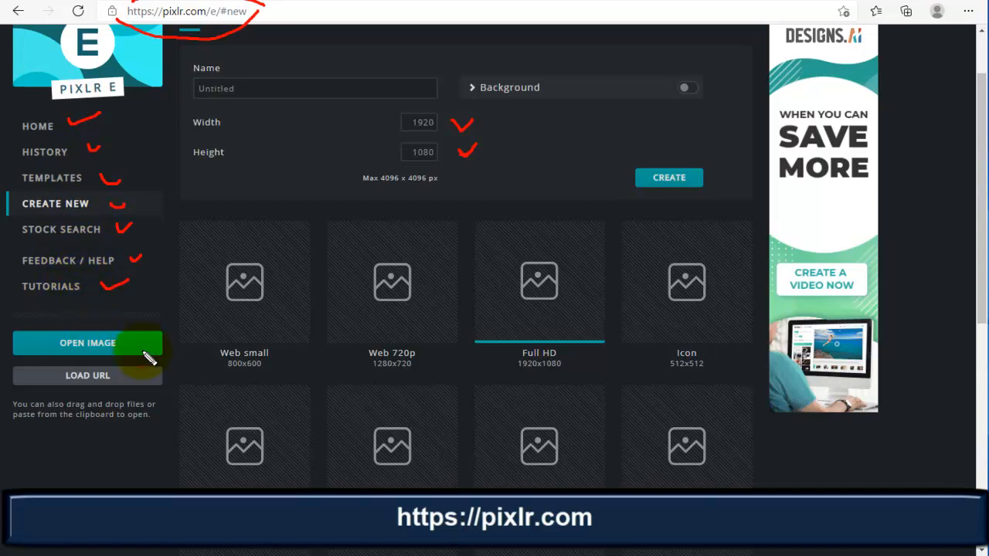
drag(127, 327, 168, 323)
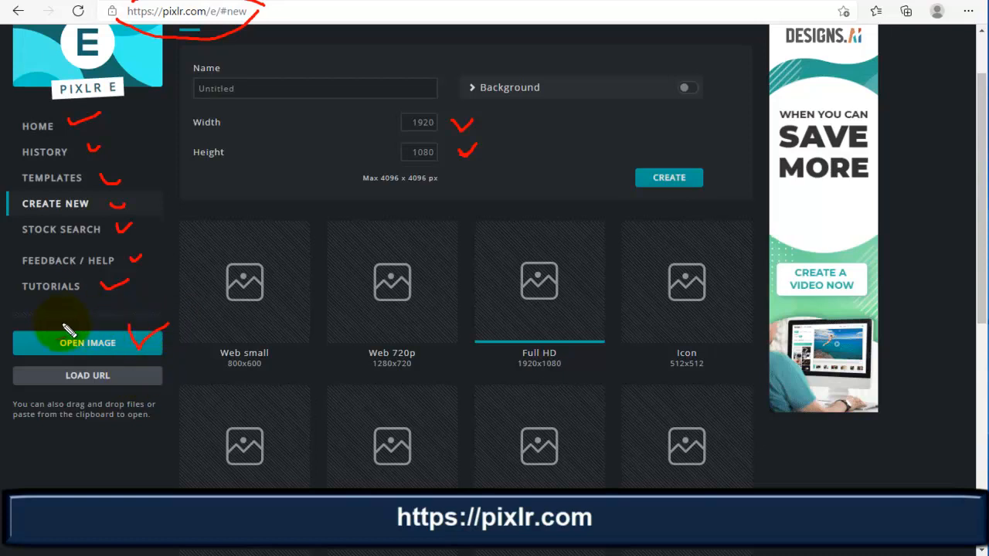
mouse_move(50, 330)
mouse_down()
mouse_move(57, 364)
mouse_move(139, 363)
mouse_move(135, 332)
mouse_move(54, 330)
mouse_up()
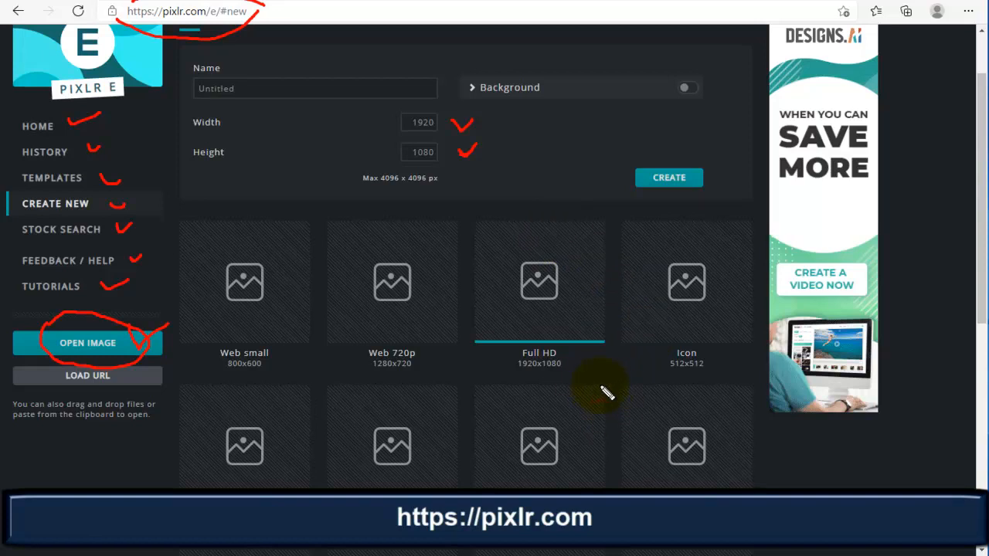
mouse_move(410, 249)
mouse_down()
mouse_move(339, 344)
mouse_move(372, 396)
mouse_move(449, 331)
mouse_move(424, 239)
mouse_up()
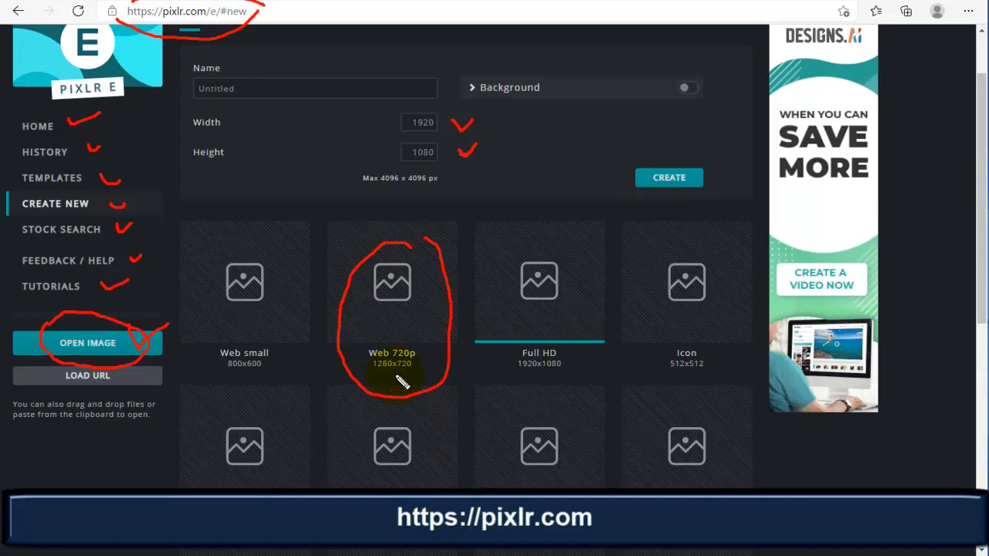
mouse_move(417, 399)
mouse_down()
mouse_move(446, 392)
mouse_move(431, 431)
mouse_move(456, 415)
mouse_move(470, 422)
mouse_move(486, 397)
mouse_move(481, 406)
mouse_move(516, 407)
mouse_move(524, 397)
mouse_move(536, 410)
mouse_up()
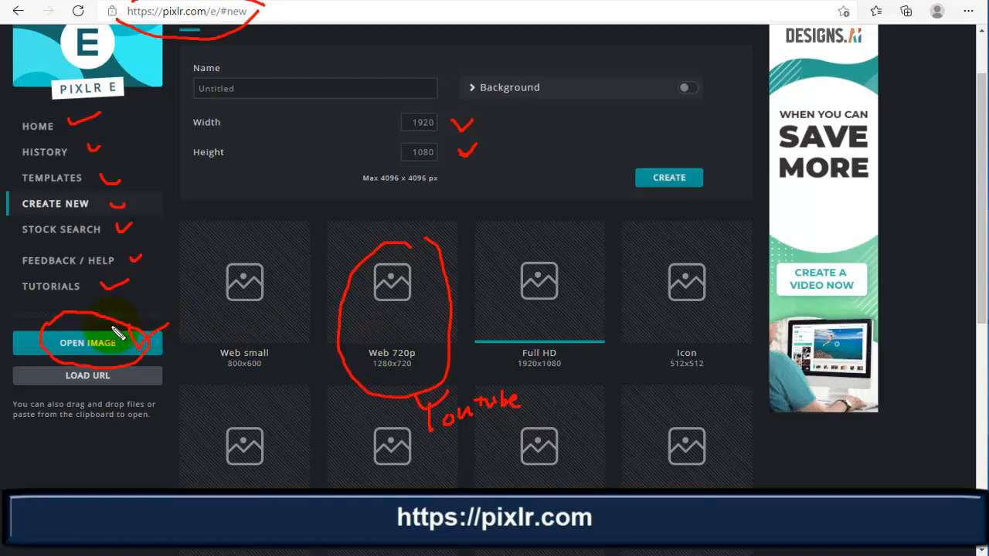
mouse_move(118, 333)
mouse_down()
mouse_move(242, 276)
mouse_move(326, 270)
mouse_move(327, 260)
mouse_move(317, 295)
mouse_up()
mouse_move(435, 339)
mouse_down()
mouse_move(365, 319)
mouse_move(369, 358)
mouse_move(394, 384)
mouse_move(427, 365)
mouse_move(431, 339)
mouse_up()
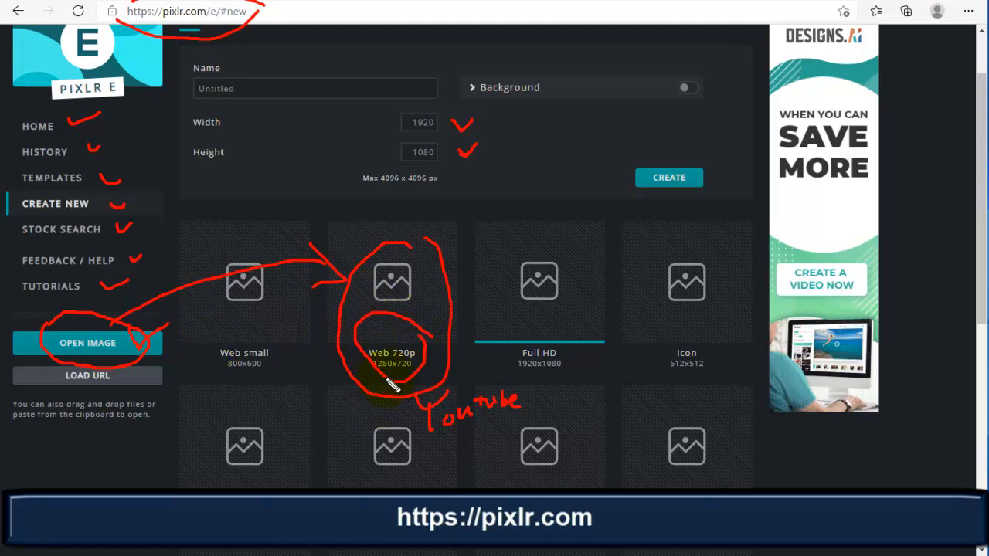
key(Escape)
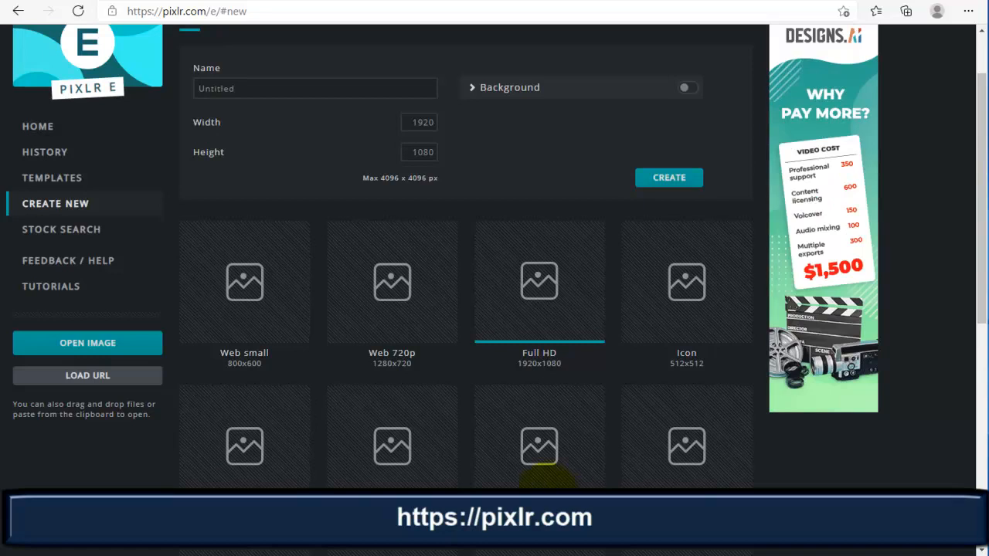
drag(362, 380, 410, 390)
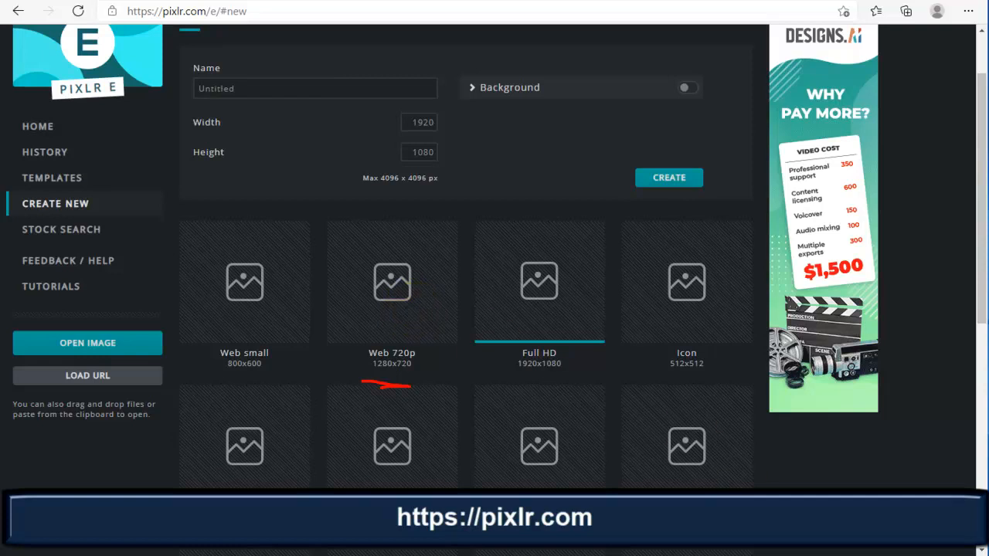
Choose the Web 720p preset (1280x720) for the new image
click(404, 292)
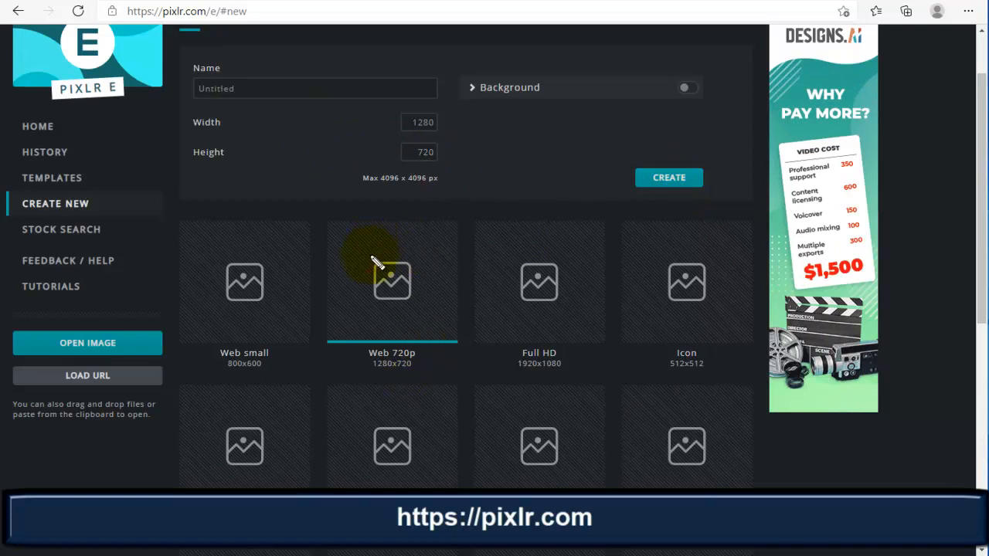
mouse_move(454, 109)
mouse_down()
mouse_move(401, 125)
mouse_move(439, 139)
mouse_move(455, 115)
mouse_move(440, 148)
mouse_move(442, 140)
mouse_move(406, 148)
mouse_move(427, 174)
mouse_move(425, 142)
mouse_up()
mouse_move(429, 294)
mouse_down()
mouse_move(468, 266)
mouse_move(450, 162)
mouse_up()
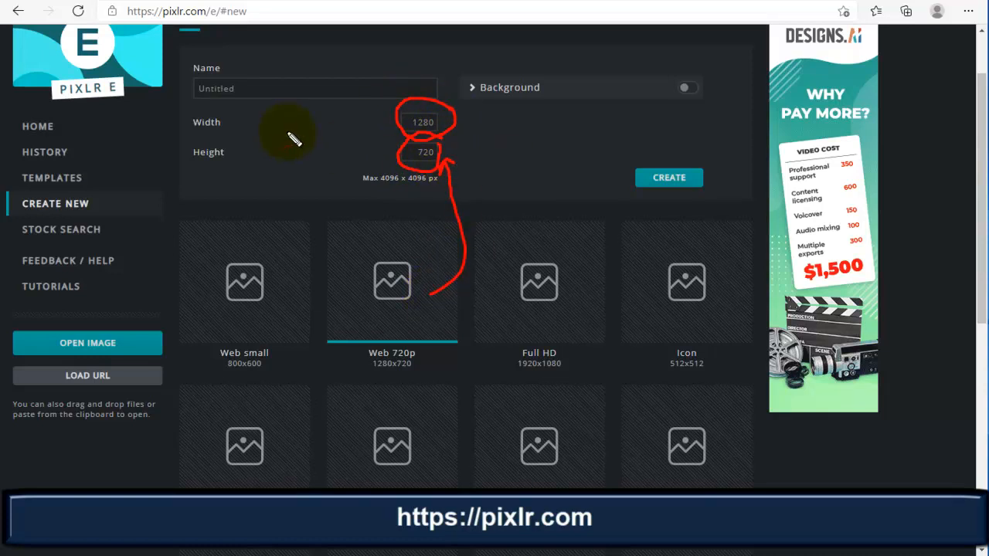
drag(253, 122, 329, 133)
drag(260, 149, 301, 151)
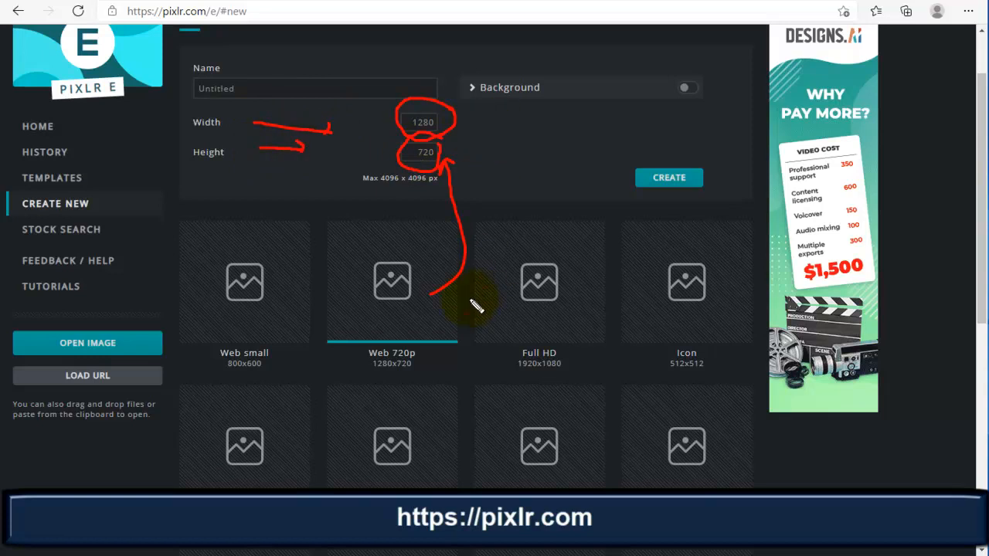
mouse_move(408, 242)
mouse_down()
mouse_move(366, 389)
mouse_move(443, 298)
mouse_move(412, 236)
mouse_move(496, 243)
mouse_move(586, 190)
mouse_move(625, 182)
mouse_move(612, 206)
mouse_up()
mouse_move(695, 155)
mouse_down()
mouse_move(704, 174)
mouse_move(747, 166)
mouse_up()
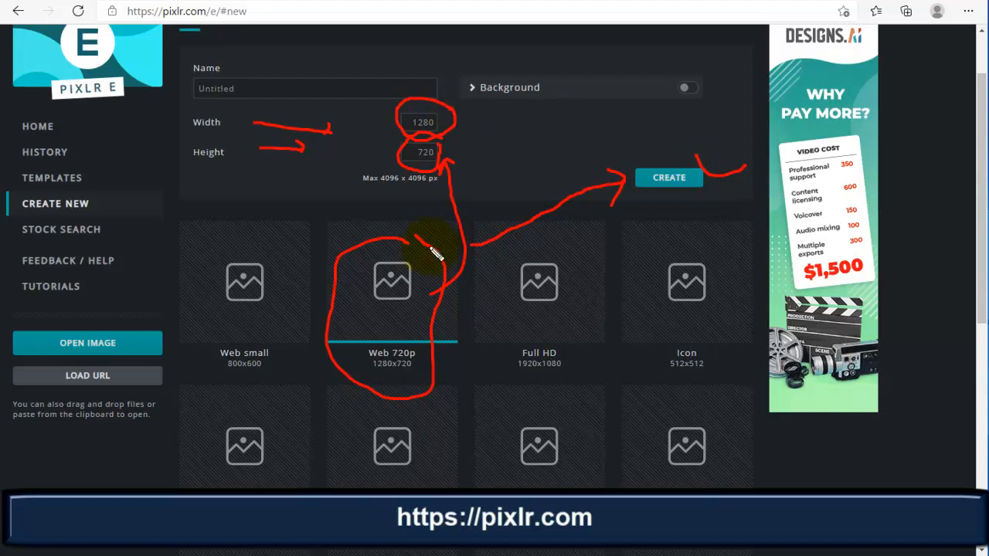
mouse_move(455, 114)
mouse_down()
mouse_move(475, 126)
mouse_move(478, 148)
mouse_up()
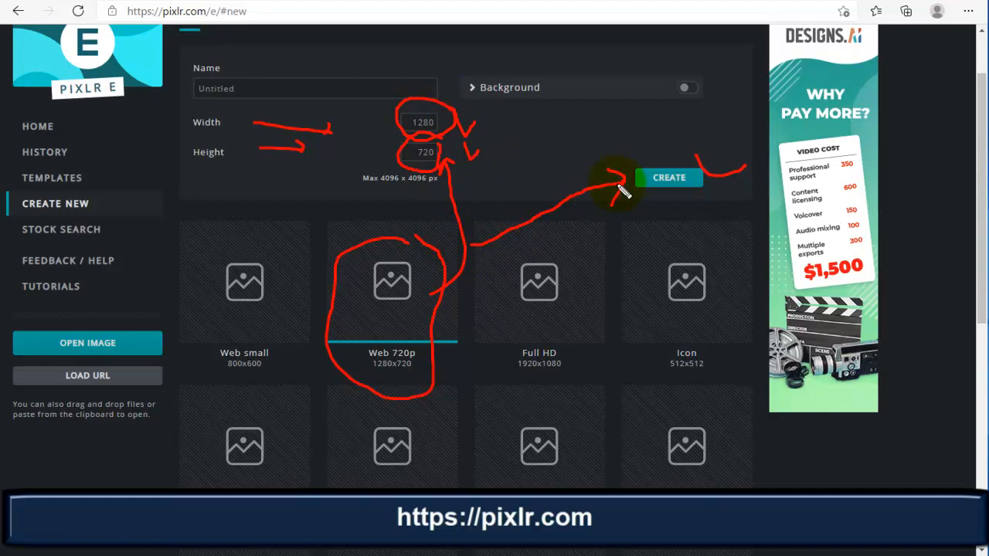
mouse_move(729, 153)
mouse_down()
mouse_move(651, 217)
mouse_move(732, 157)
mouse_up()
drag(664, 193, 691, 194)
key(Escape)
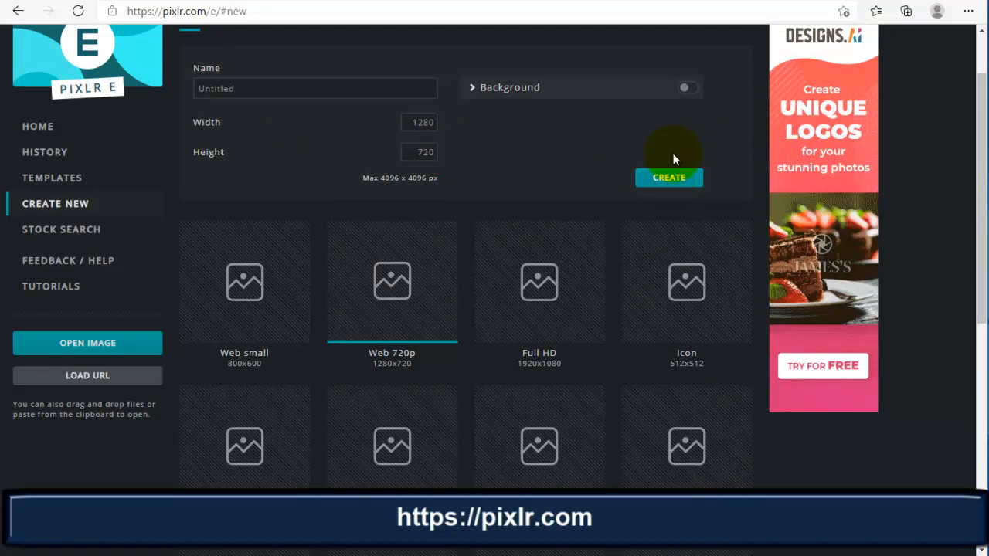
Create the blank image with the chosen Web 720p size and no background
click(669, 183)
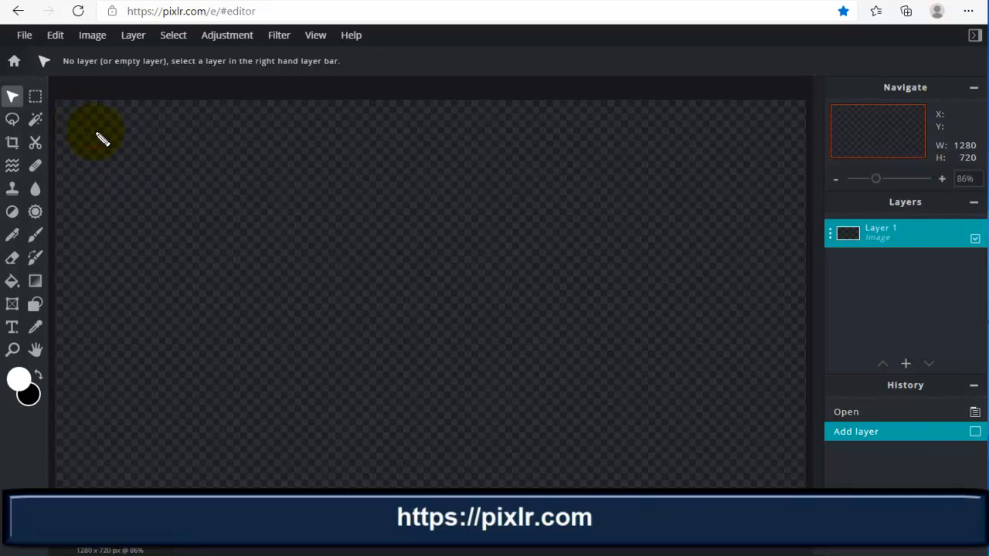
mouse_move(32, 78)
mouse_down()
mouse_move(92, 295)
mouse_move(61, 417)
mouse_move(31, 446)
mouse_move(3, 437)
mouse_move(2, 265)
mouse_move(8, 100)
mouse_move(32, 75)
mouse_up()
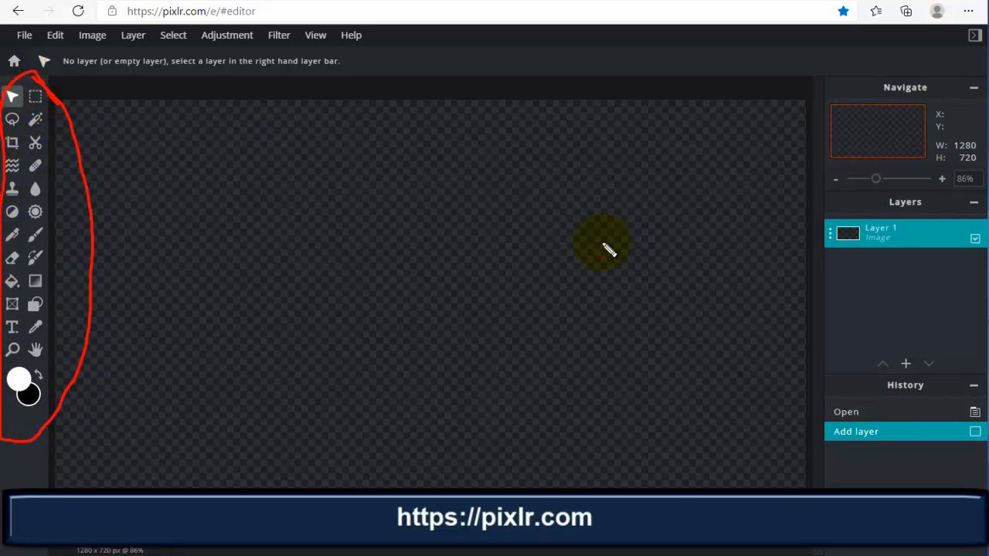
mouse_move(766, 273)
mouse_down()
mouse_move(822, 249)
mouse_move(813, 267)
mouse_up()
mouse_move(756, 430)
mouse_down()
mouse_move(803, 410)
mouse_move(811, 432)
mouse_up()
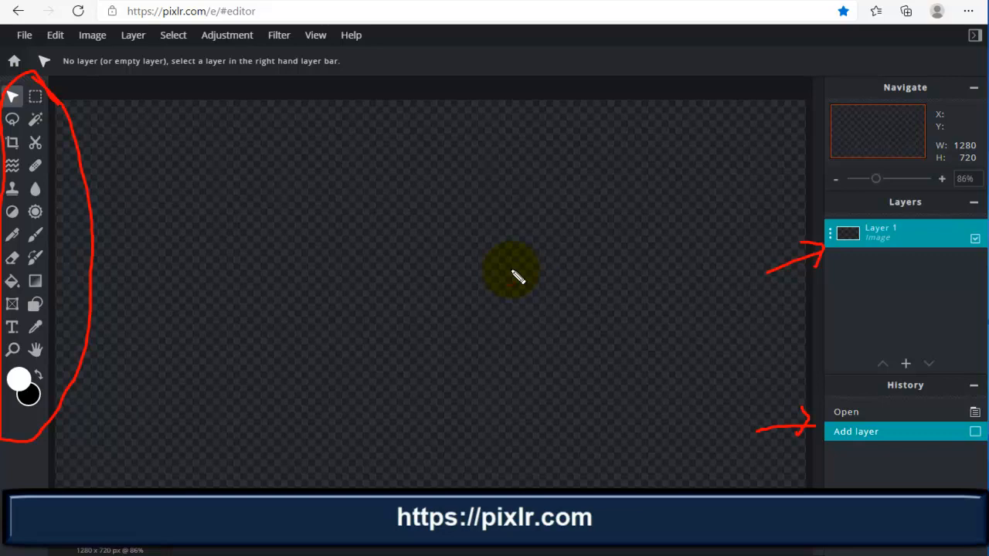
mouse_move(133, 237)
mouse_down()
mouse_move(67, 258)
mouse_move(56, 250)
mouse_move(67, 269)
mouse_up()
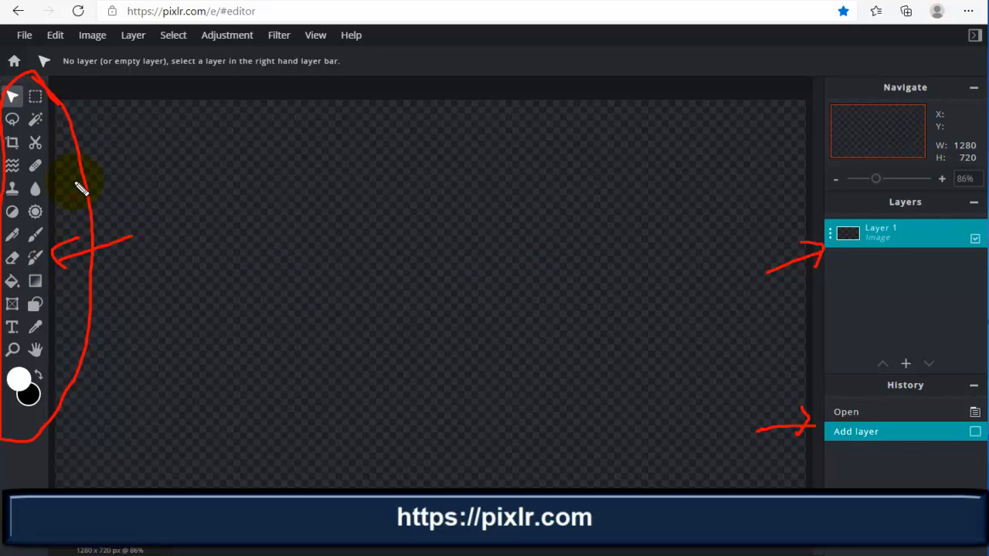
mouse_move(881, 215)
mouse_down()
mouse_move(832, 208)
mouse_move(827, 259)
mouse_move(894, 244)
mouse_move(879, 213)
mouse_up()
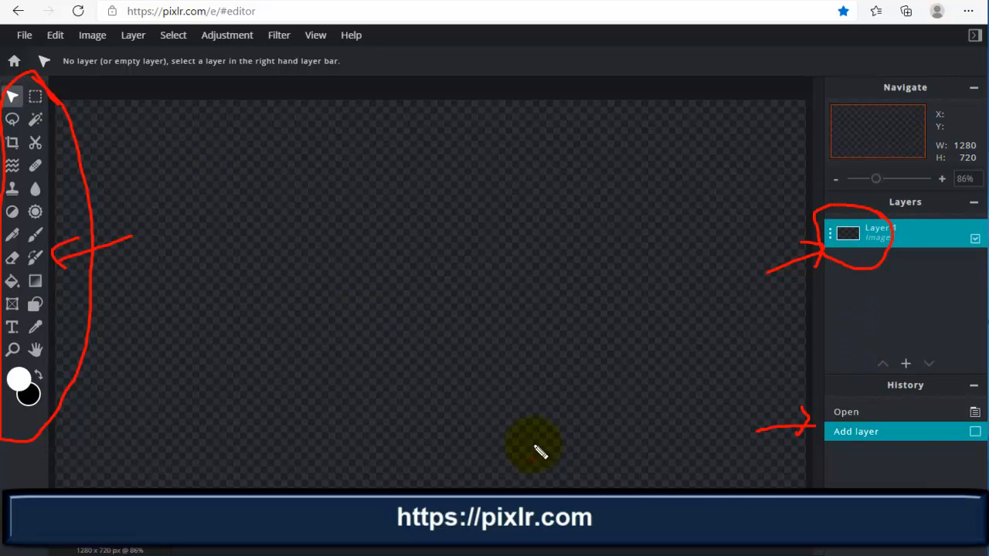
key(Escape)
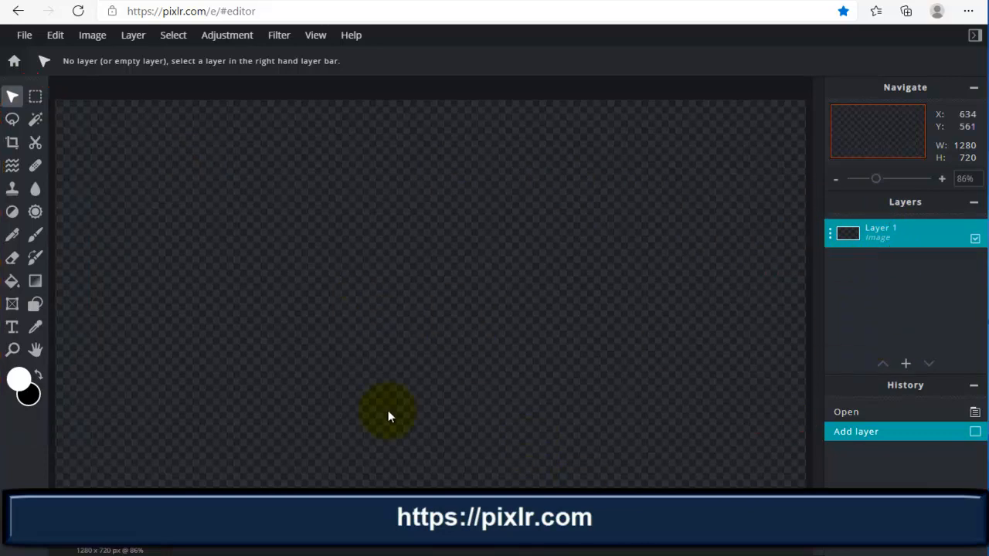
click(94, 40)
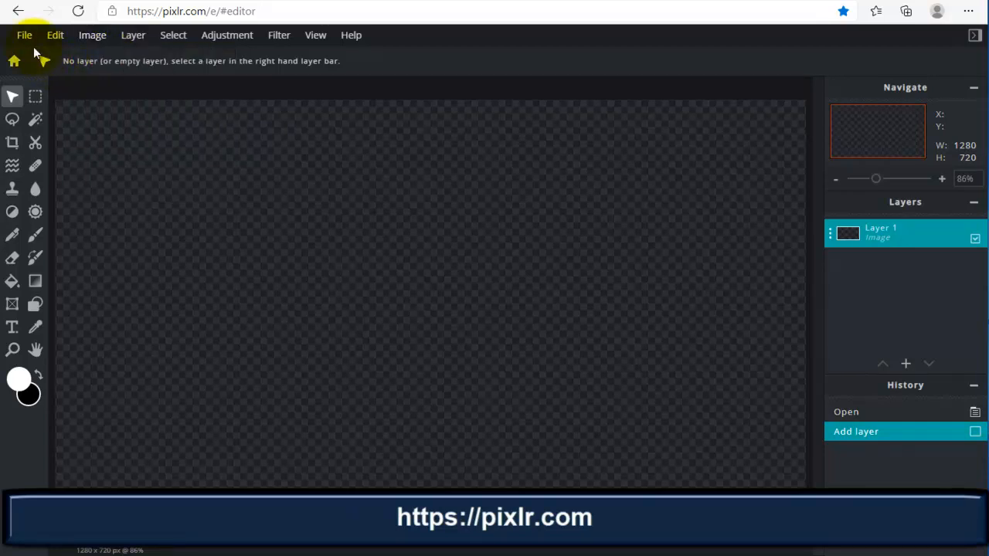
Open the image Komputer PC Desktop Lenovo from the FOTO sample folder on the Desktop
mouse_move(24, 35)
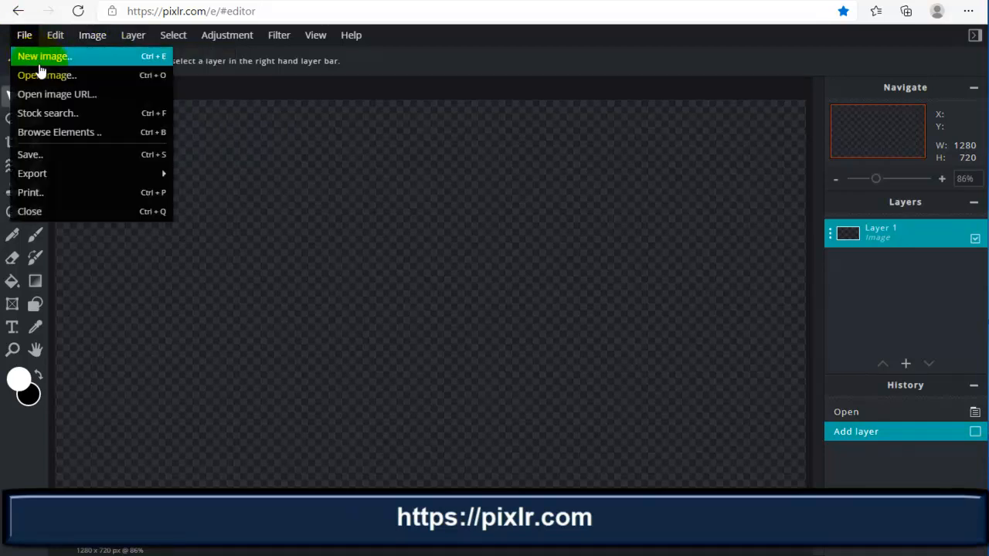
click(41, 74)
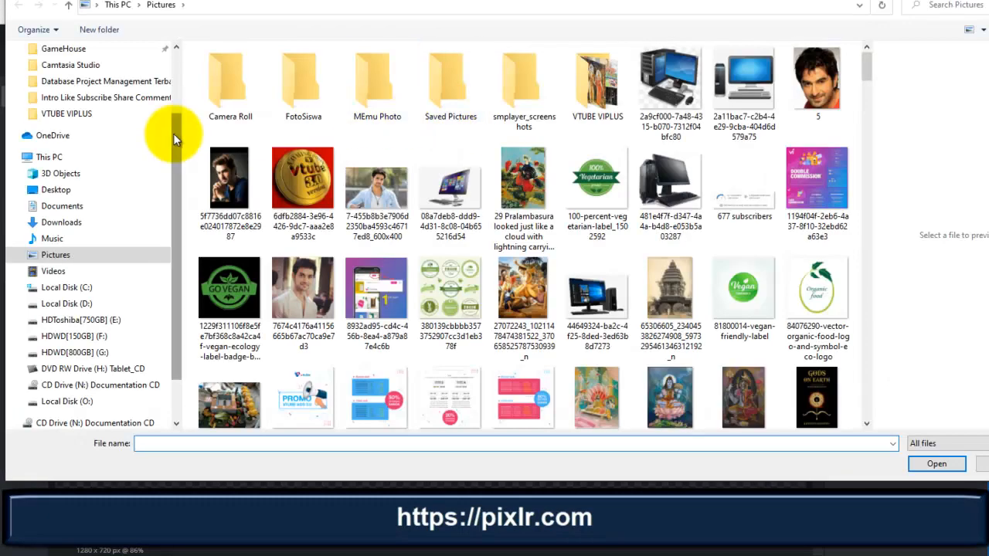
drag(173, 132, 165, 77)
click(80, 51)
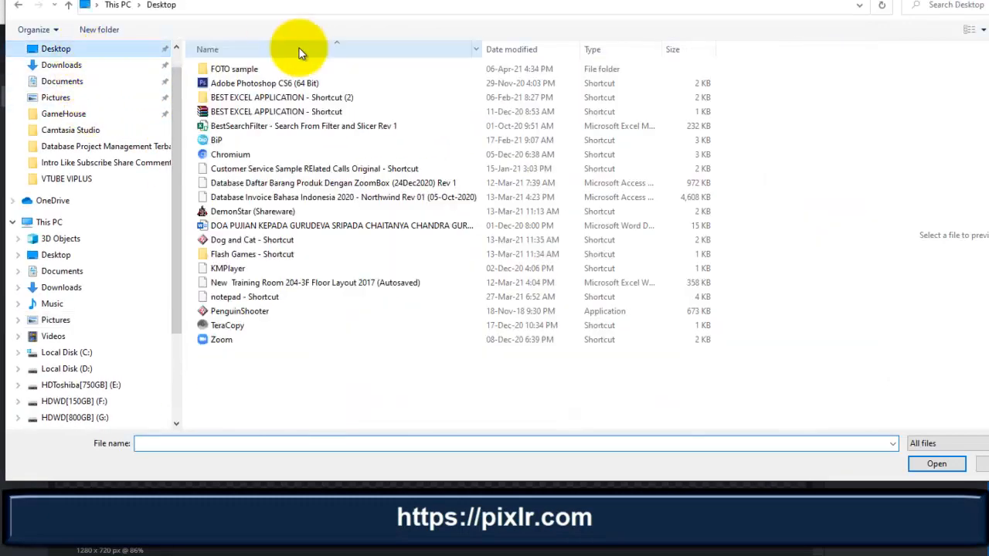
double_click(247, 68)
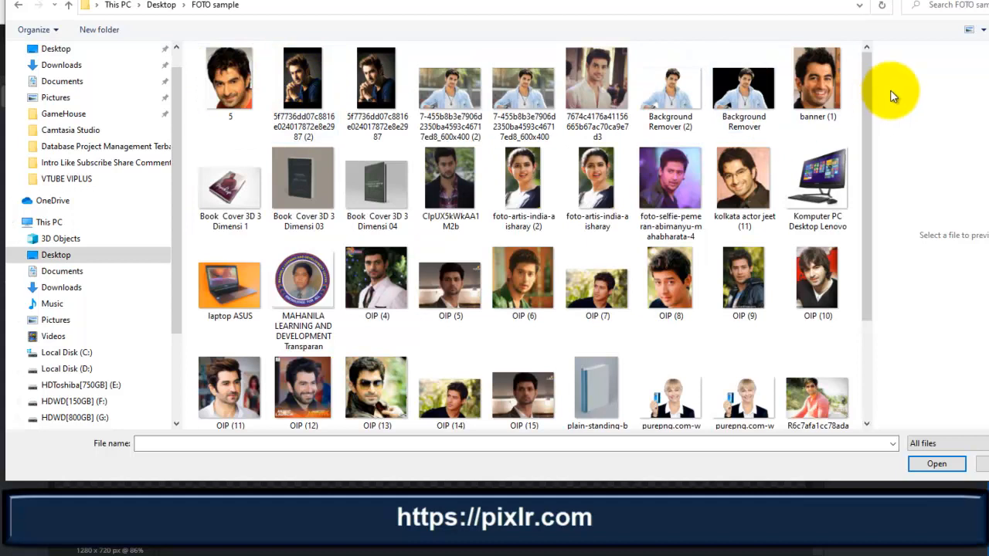
drag(869, 93, 876, 165)
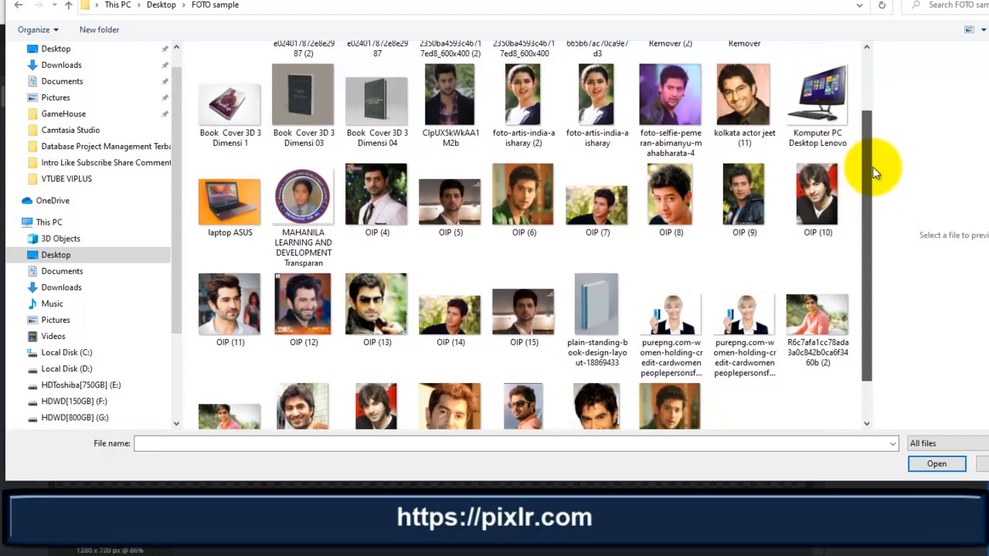
click(828, 114)
click(934, 464)
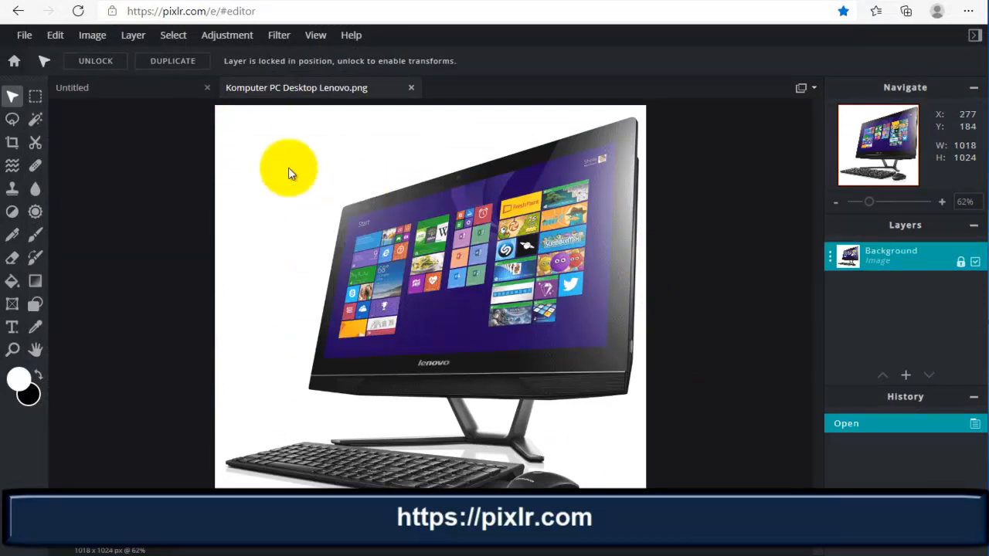
Open the image laptop ASUS from the FOTO sample folder as another document
click(24, 35)
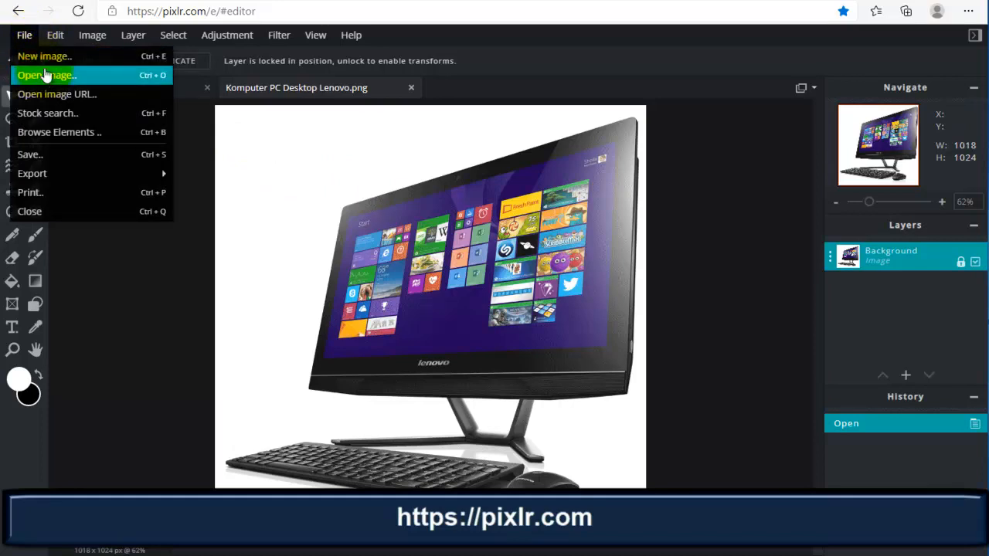
click(45, 76)
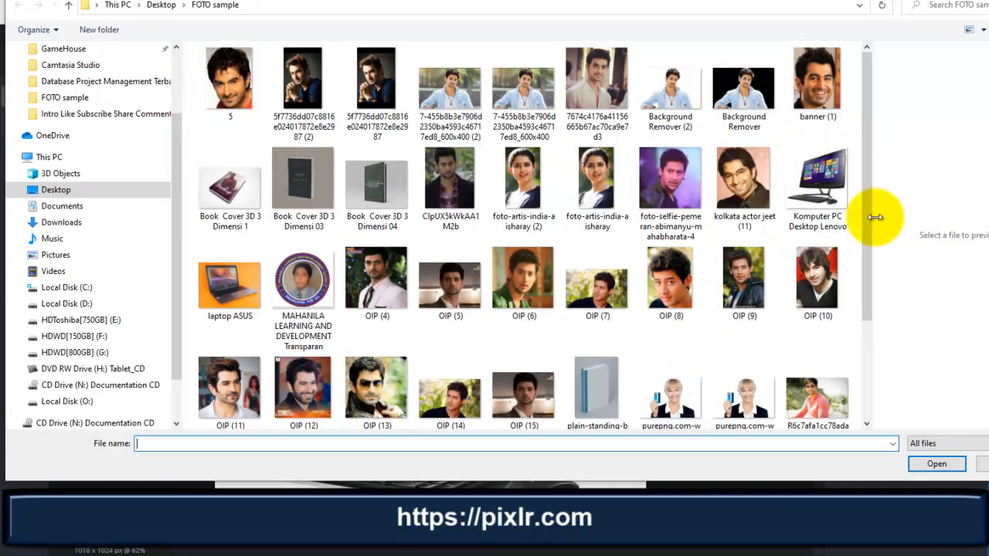
scroll(876, 218, down, 1)
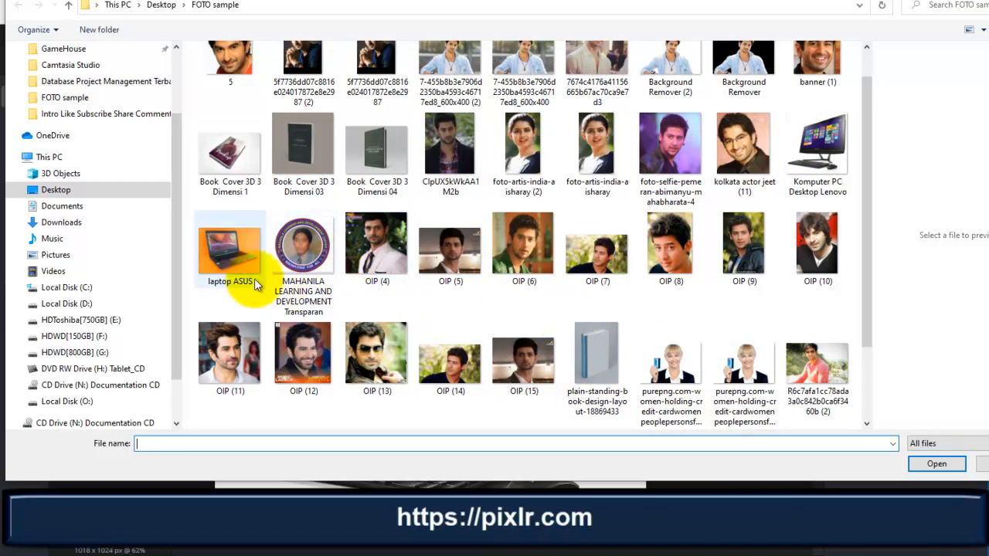
click(234, 260)
click(923, 465)
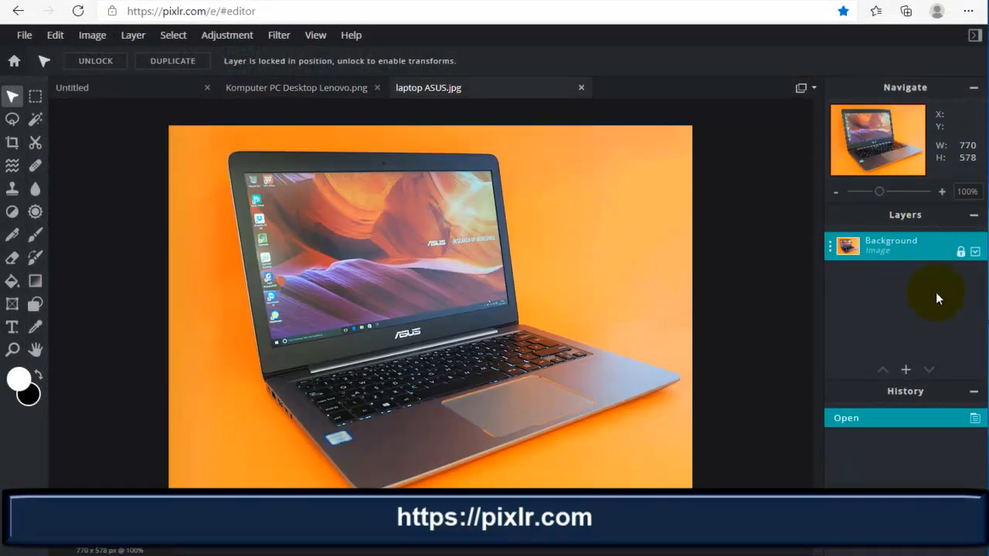
Add the OIP (11) photo from the FOTO sample folder as a layer and move it to position X 66, Y 40
click(112, 43)
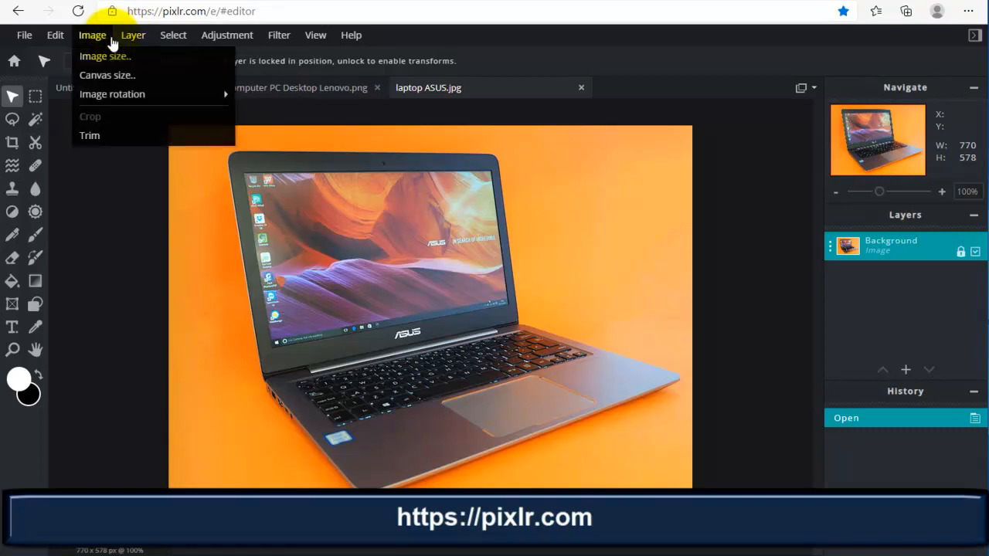
click(136, 40)
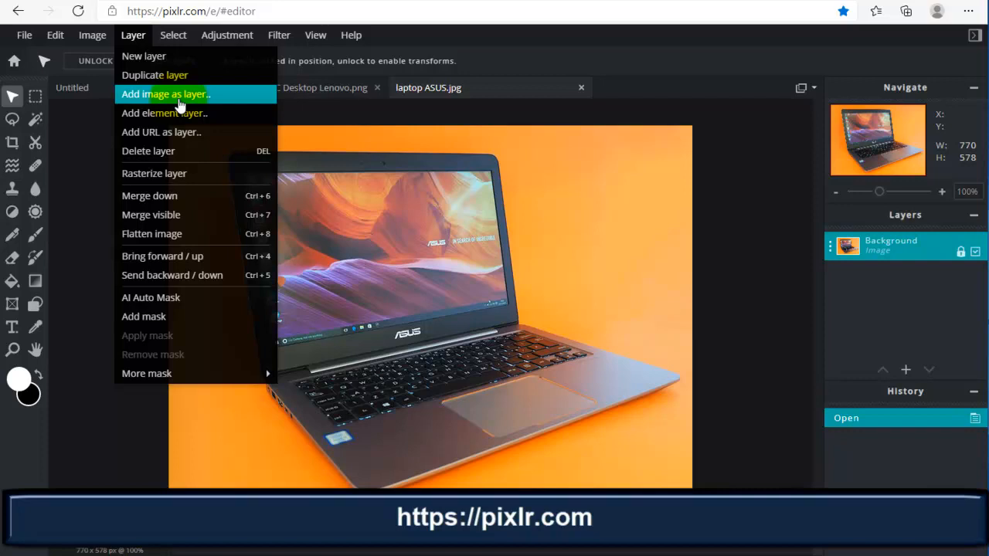
click(179, 100)
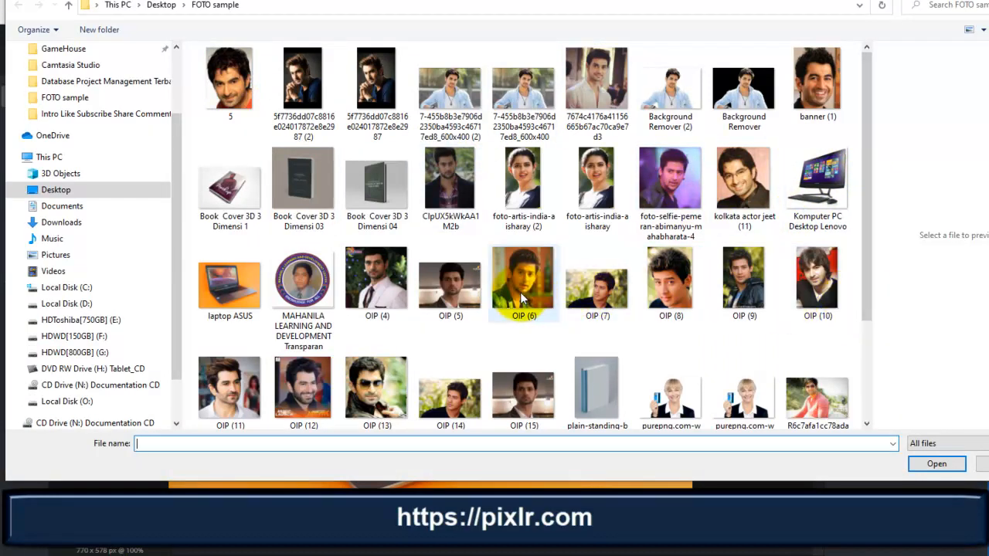
click(224, 394)
click(919, 465)
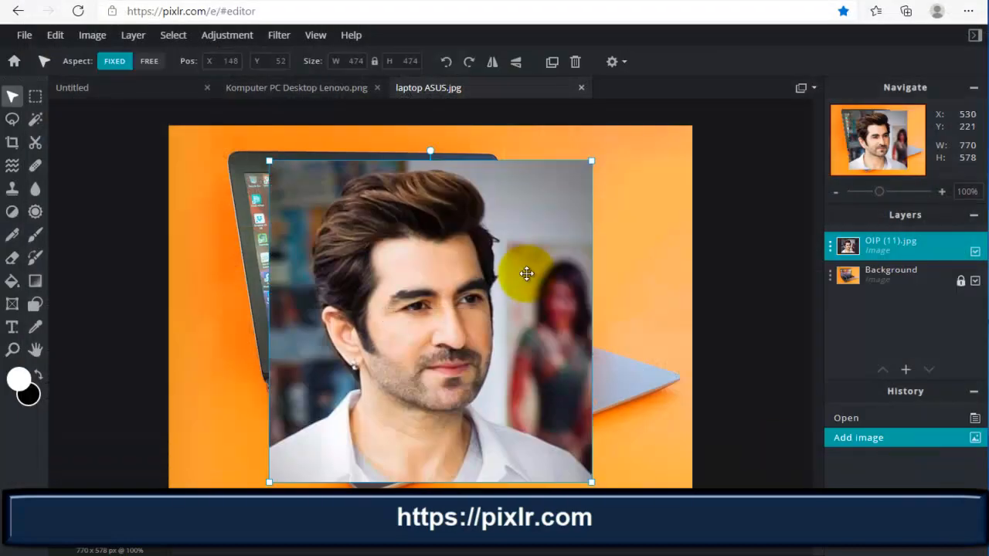
drag(523, 271, 596, 260)
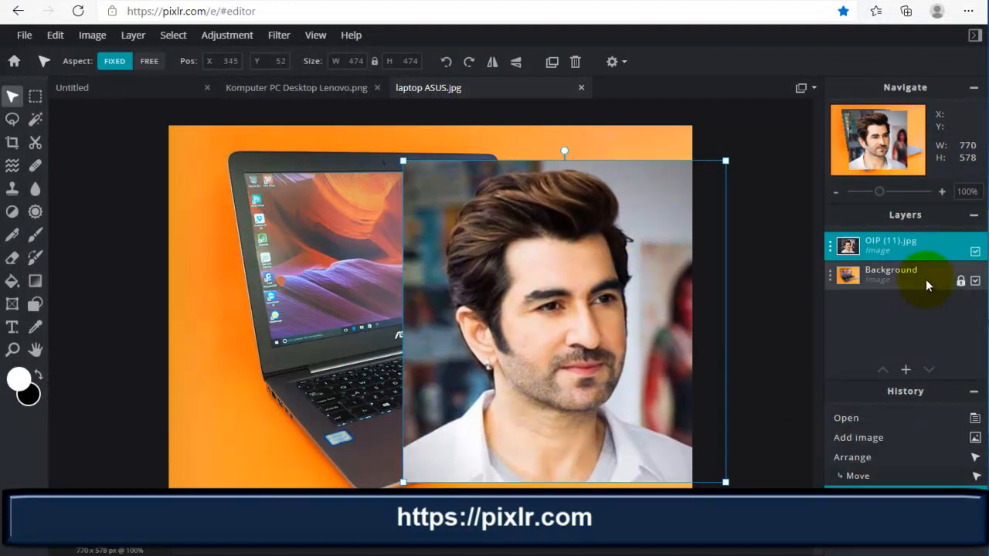
drag(636, 357, 433, 332)
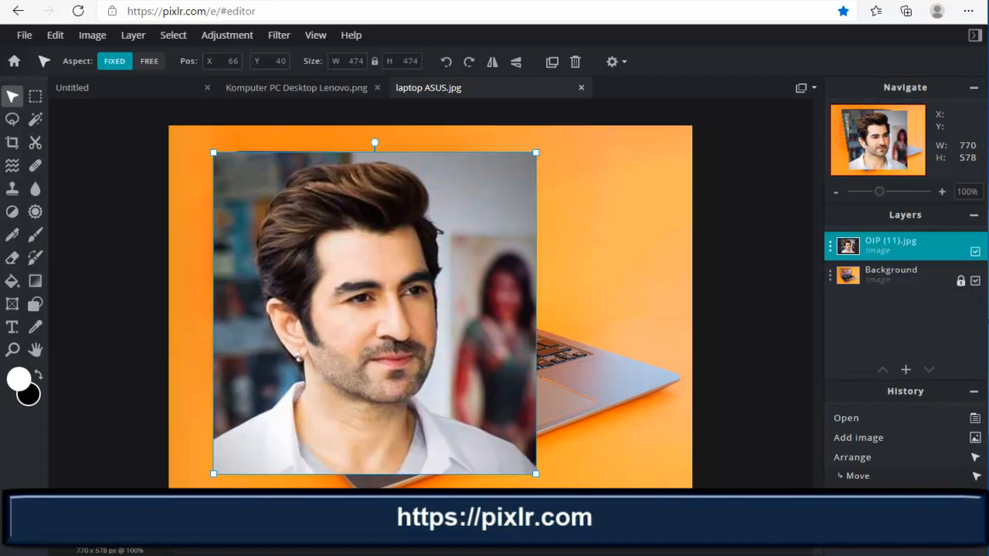
click(595, 326)
mouse_move(567, 208)
mouse_down()
mouse_move(604, 232)
mouse_move(631, 195)
mouse_up()
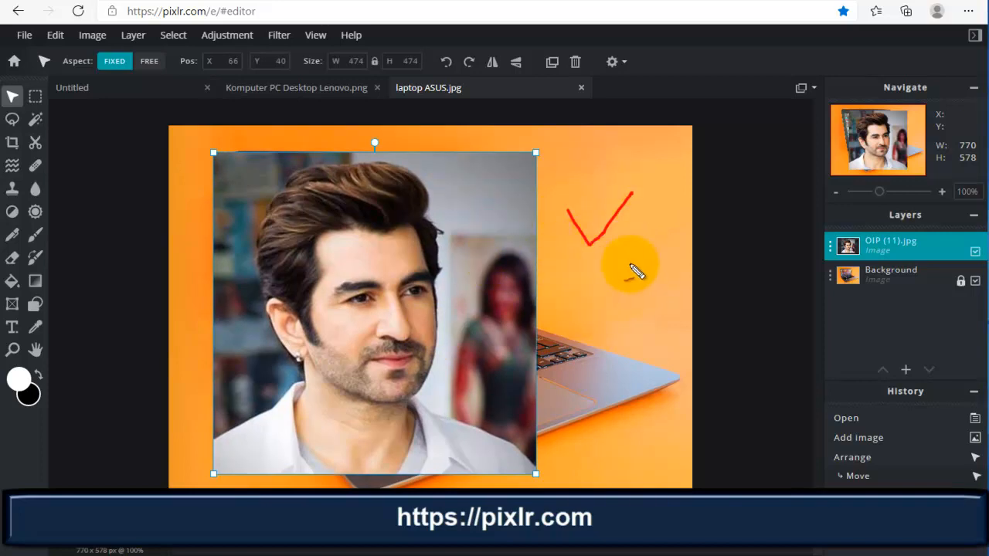
mouse_move(650, 272)
mouse_down()
mouse_move(813, 276)
mouse_move(791, 286)
mouse_up()
mouse_move(479, 213)
mouse_down()
mouse_move(516, 202)
mouse_move(719, 199)
mouse_move(792, 243)
mouse_up()
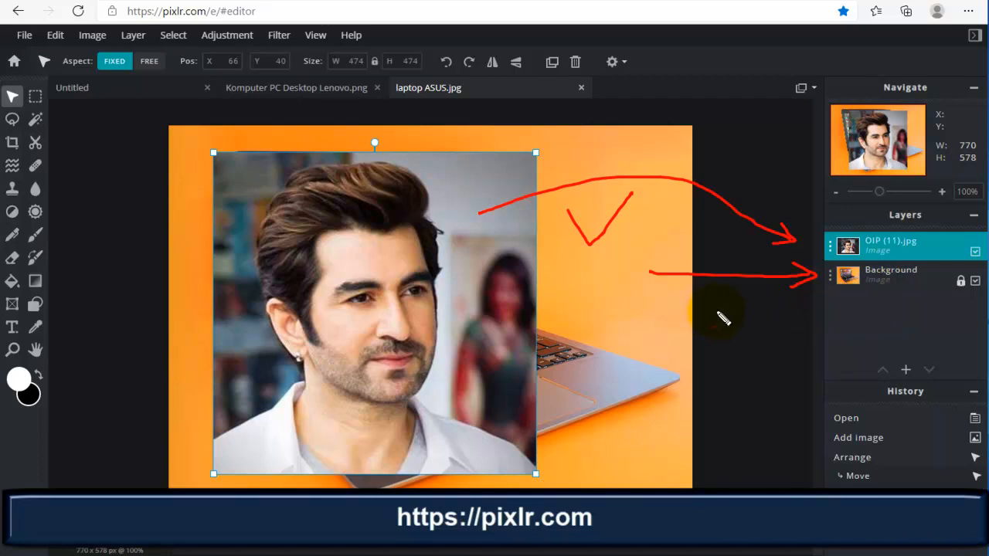
mouse_move(921, 266)
mouse_down()
mouse_move(860, 264)
mouse_move(827, 277)
mouse_move(868, 308)
mouse_move(936, 292)
mouse_move(936, 270)
mouse_move(941, 319)
mouse_up()
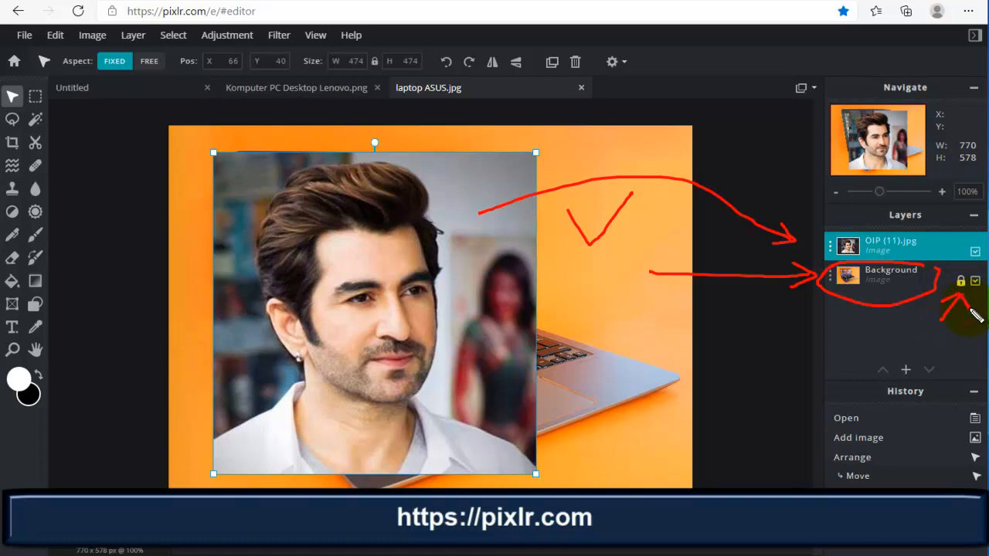
mouse_move(980, 278)
mouse_down()
mouse_move(955, 270)
mouse_move(965, 291)
mouse_move(985, 279)
mouse_up()
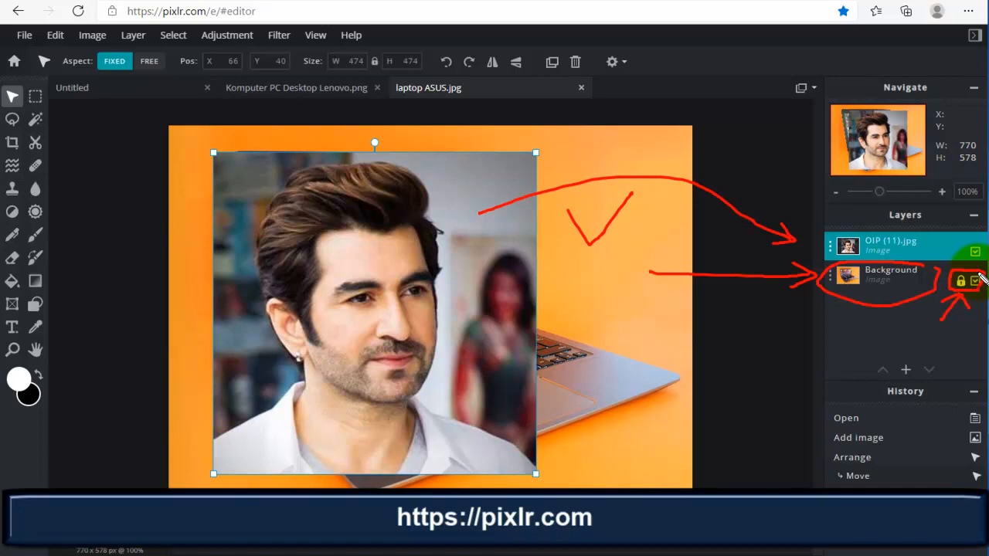
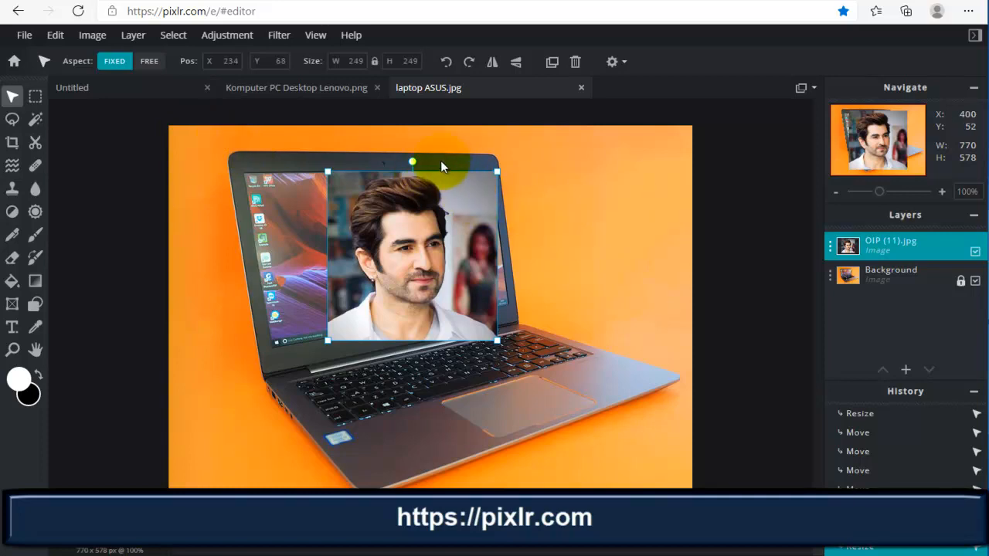
Commit the transform of the portrait layer over the laptop screen and keep that layer selected
click(639, 192)
click(412, 190)
click(544, 189)
click(444, 200)
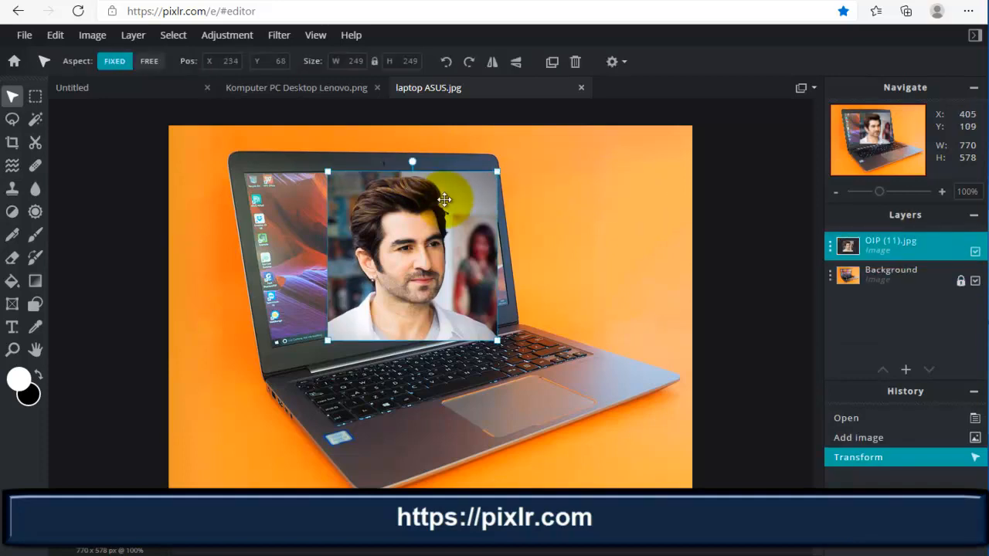
Free distort the portrait so its corners fit the laptop screen at 107x66, 477x66, 154x328 and 499x264
click(118, 102)
click(56, 37)
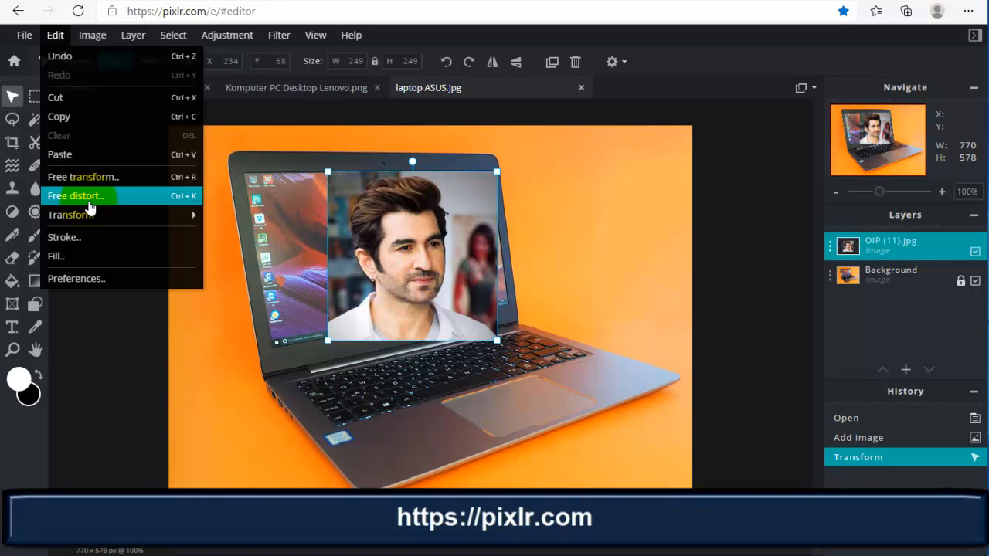
click(89, 199)
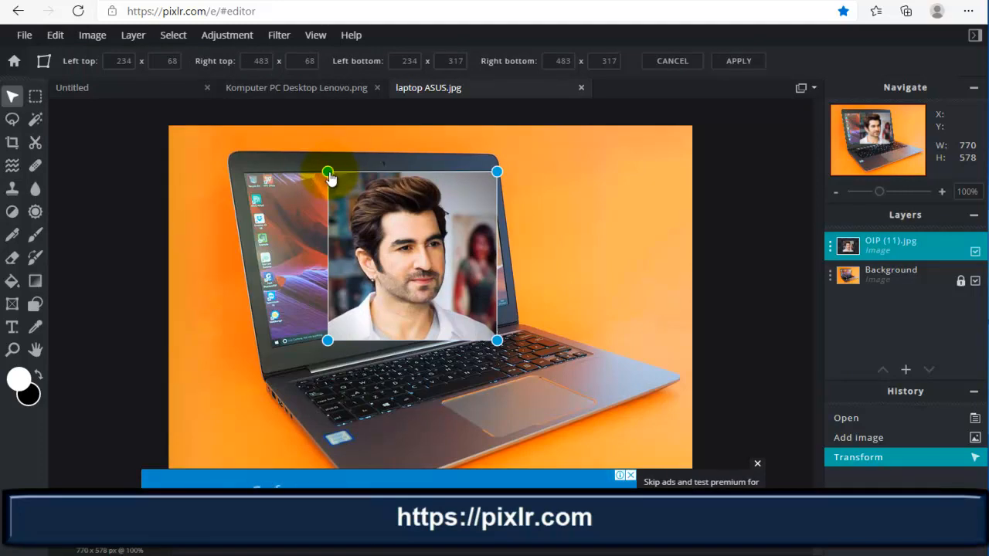
drag(329, 178, 242, 173)
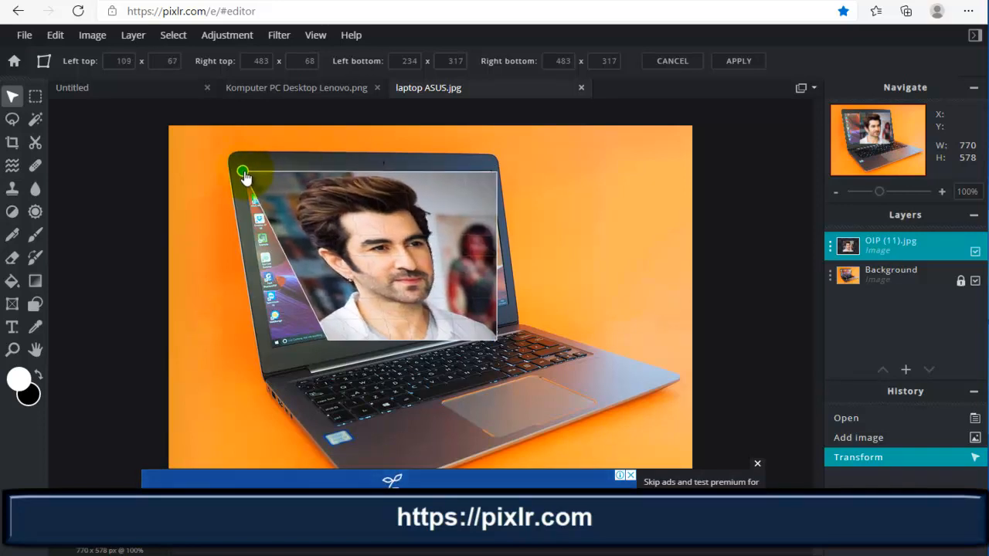
drag(328, 340, 273, 349)
drag(497, 340, 509, 307)
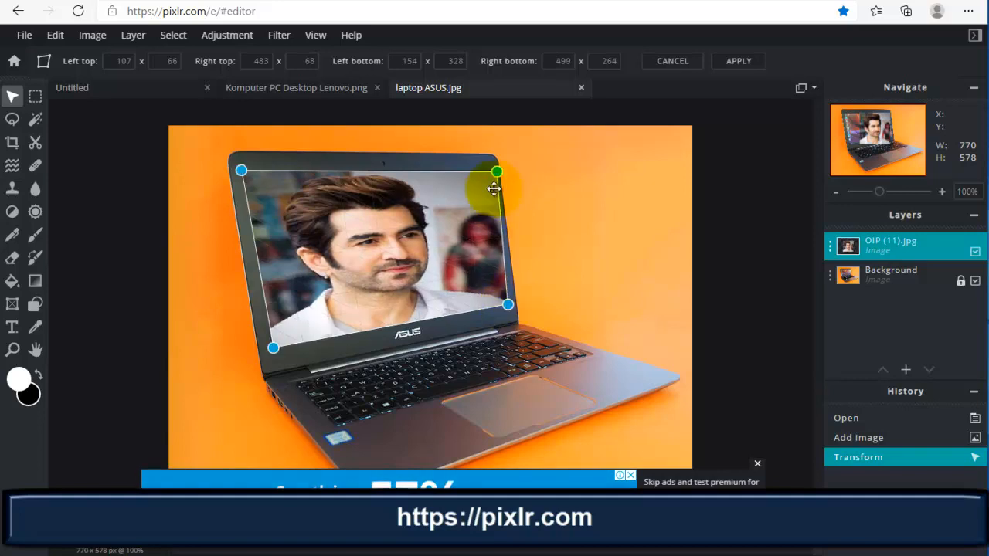
mouse_move(498, 178)
mouse_down()
mouse_move(490, 177)
mouse_move(508, 185)
mouse_move(495, 176)
mouse_up()
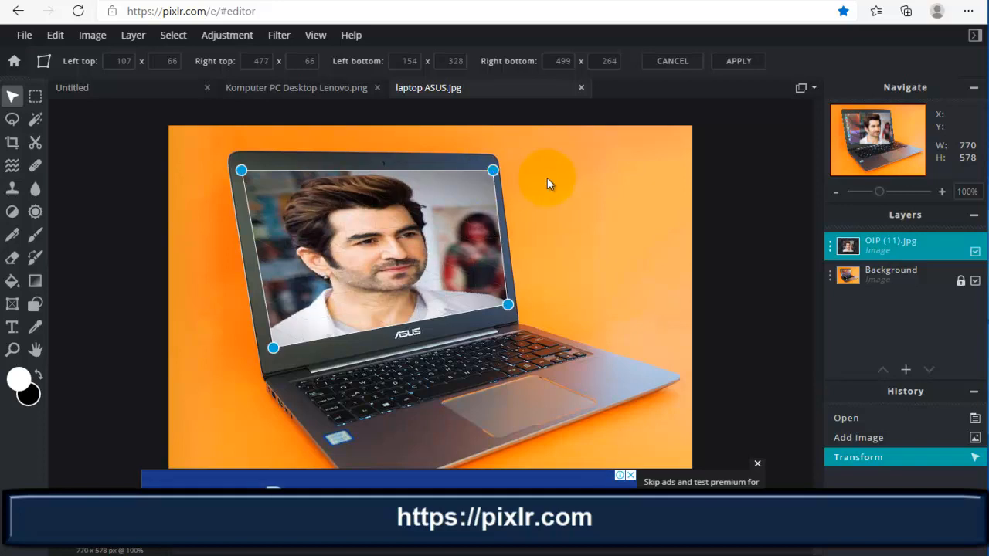
Apply the distort to the portrait layer and close the advertisement over the canvas
click(548, 177)
drag(549, 243, 683, 196)
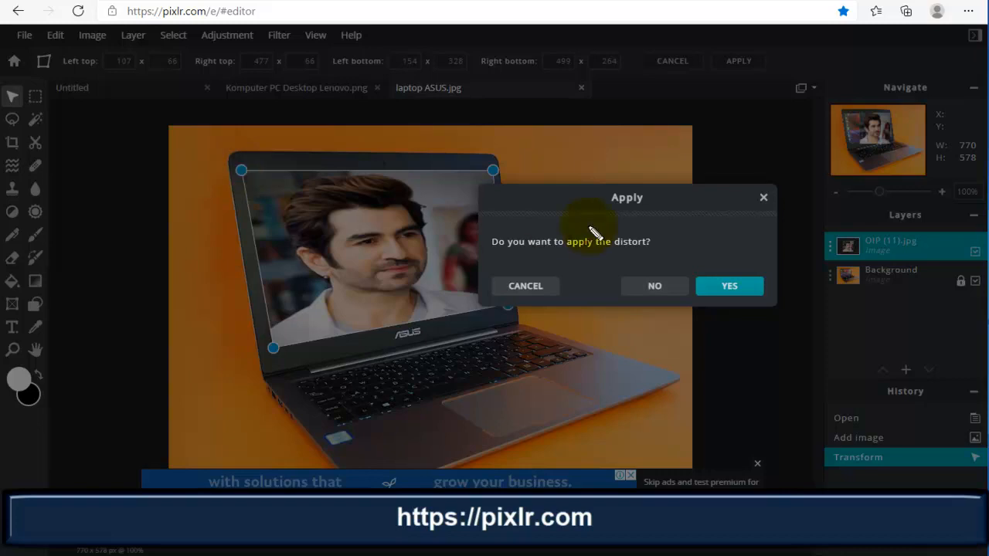
click(452, 196)
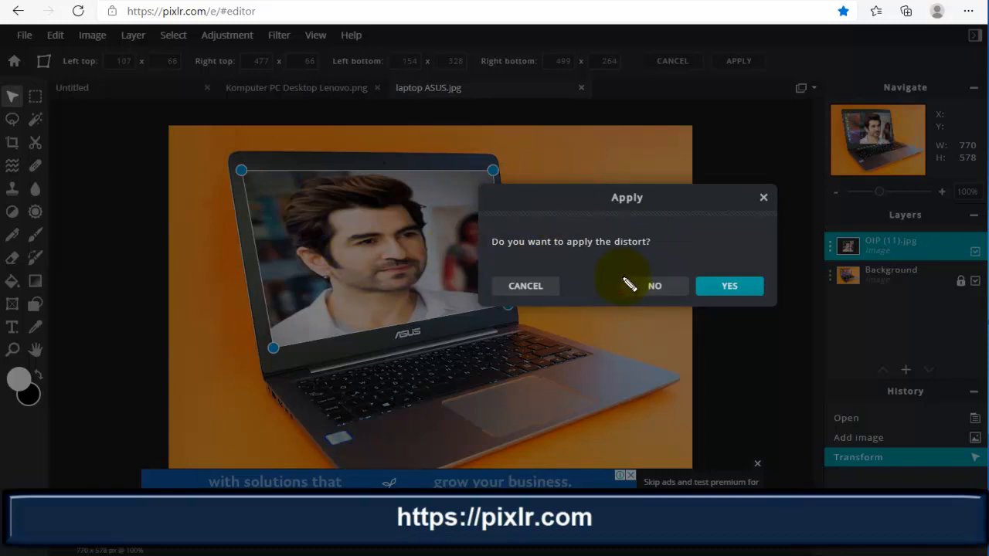
click(707, 289)
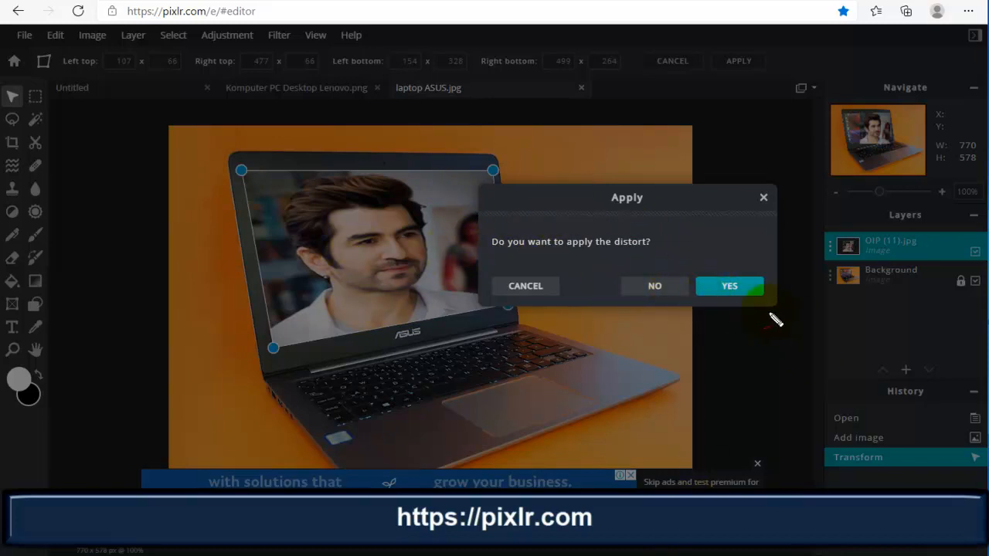
click(734, 289)
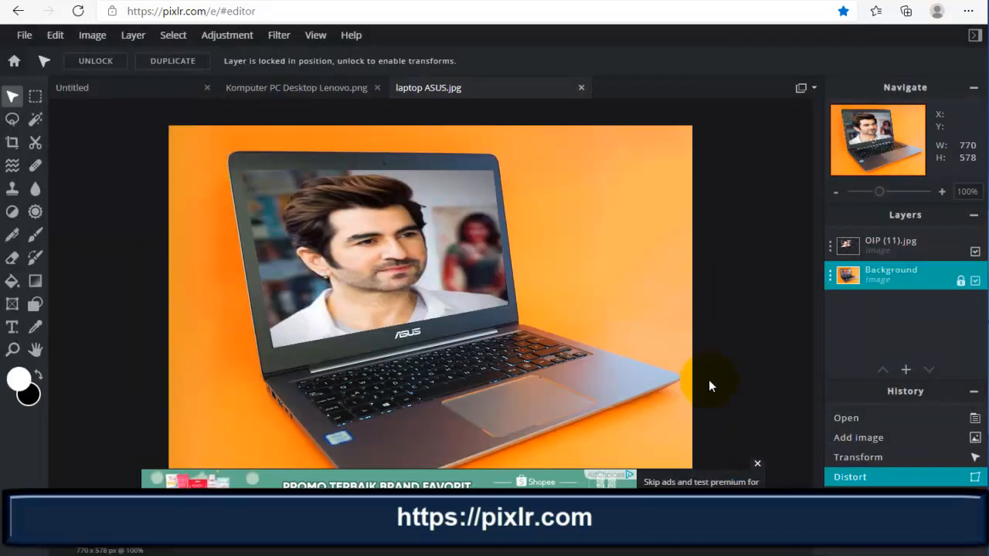
click(757, 466)
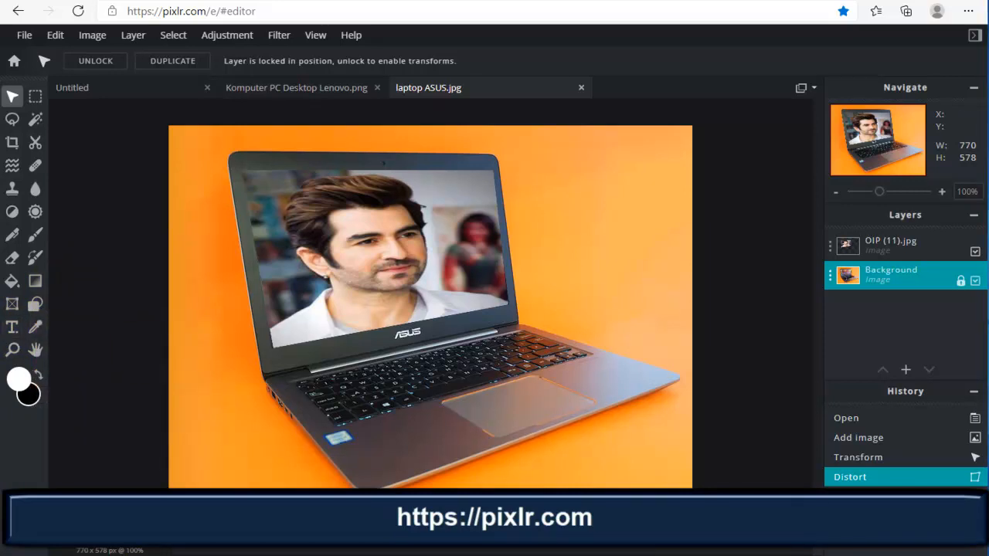
mouse_move(36, 309)
mouse_down()
mouse_move(6, 337)
mouse_move(34, 343)
mouse_move(47, 307)
mouse_move(15, 337)
mouse_move(19, 330)
mouse_move(176, 421)
mouse_move(230, 437)
mouse_up()
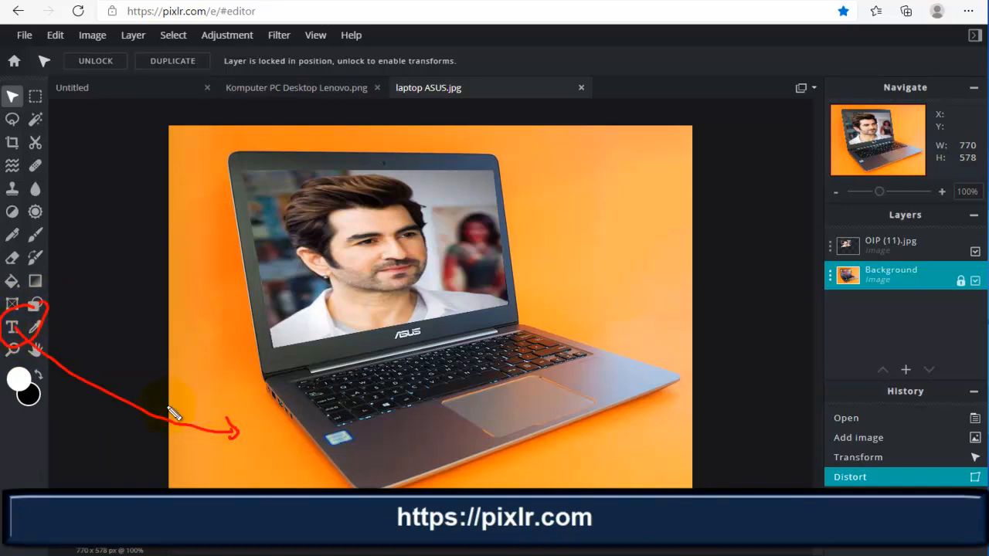
key(Escape)
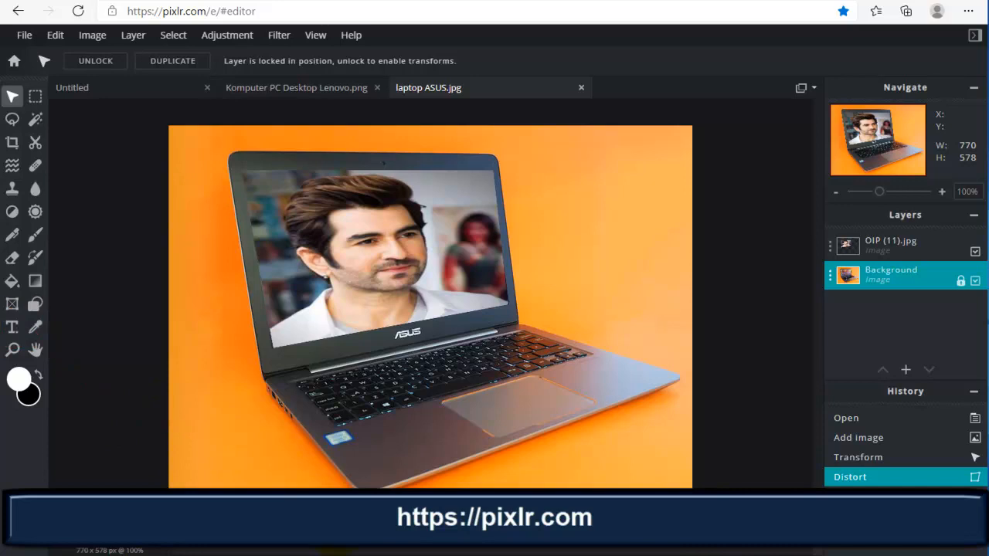
Add a new text layer to the laptop image with the Text tool
click(12, 326)
click(214, 418)
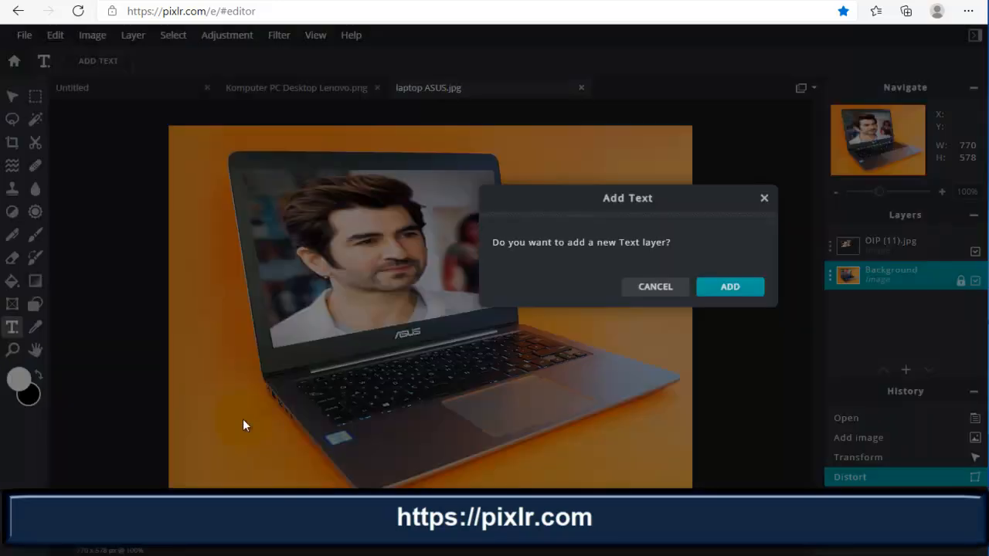
click(727, 292)
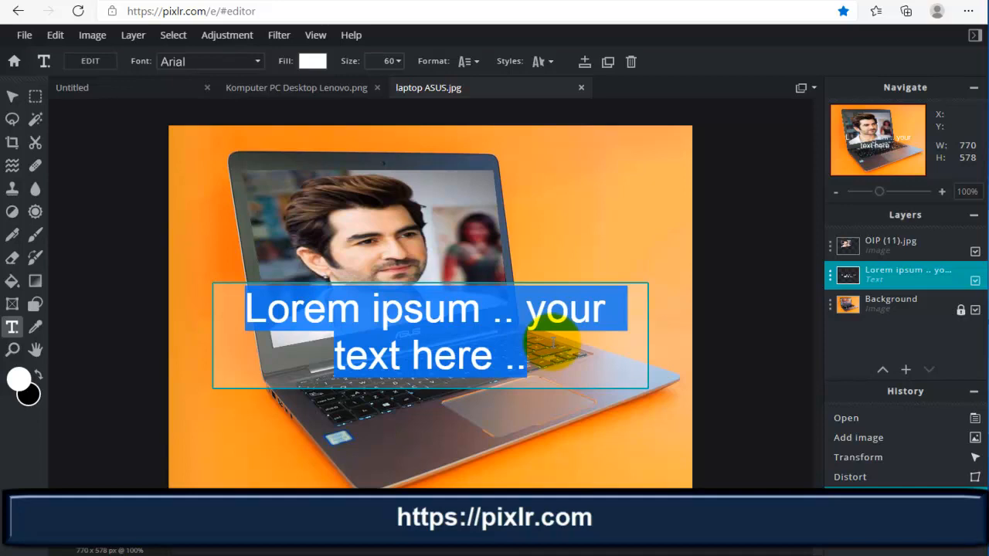
Replace the placeholder text of the new text layer with HOW TO CREATE A 3D IMAGE
text(how)
key(BackSpace)
key(BackSpace)
key(BackSpace)
text(HO)
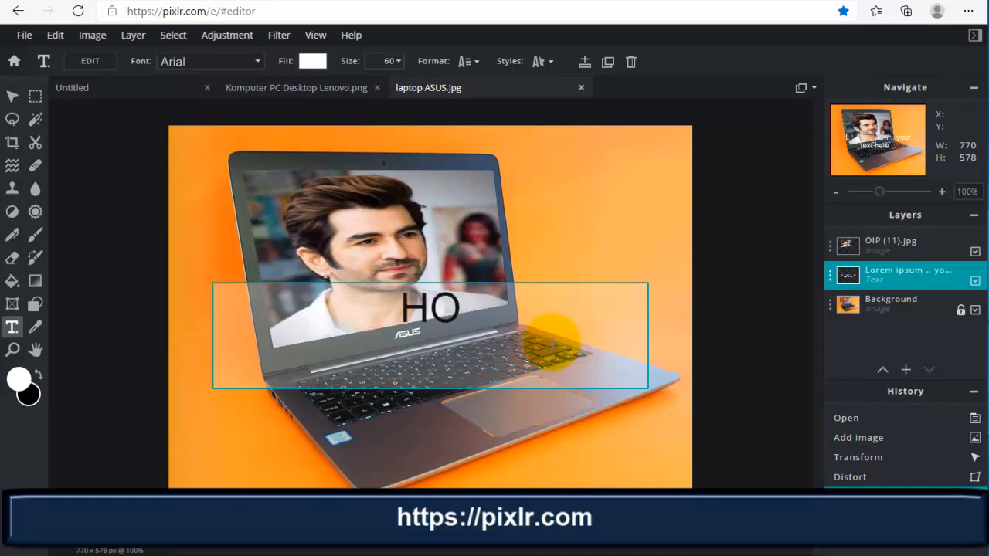
text(W TO )
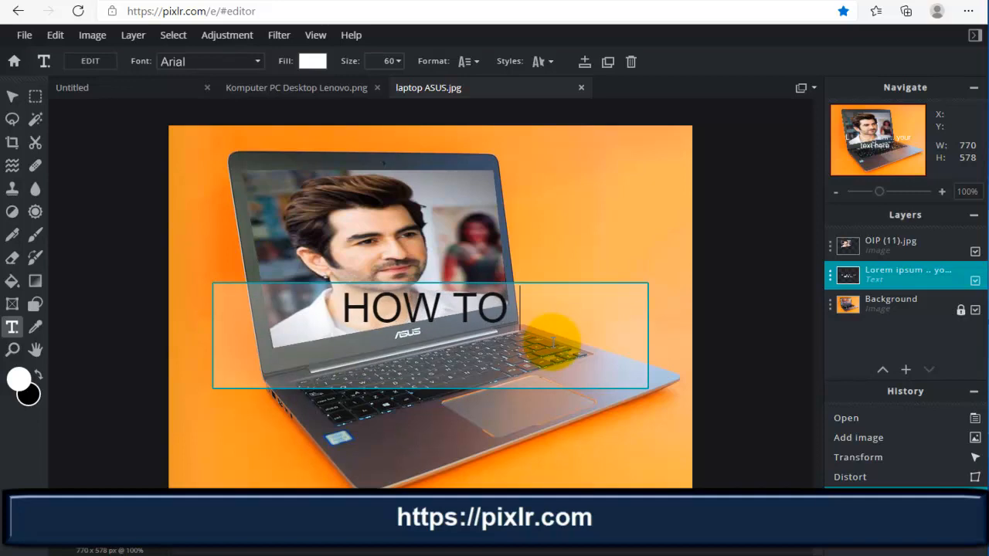
text(CRFETAE)
key(BackSpace)
key(BackSpace)
key(BackSpace)
key(BackSpace)
key(BackSpace)
text(A)
key(BackSpace)
text(EATE )
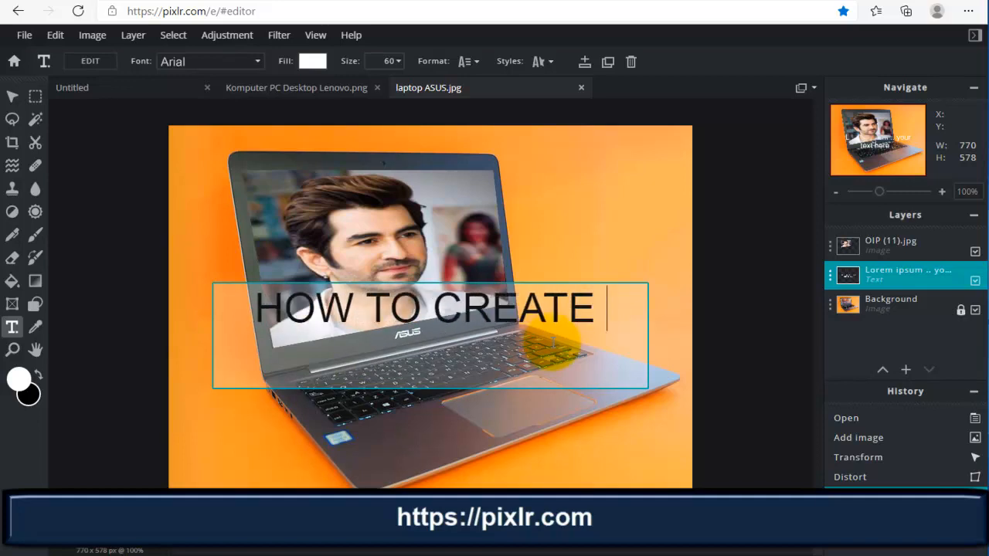
text(A 3D I)
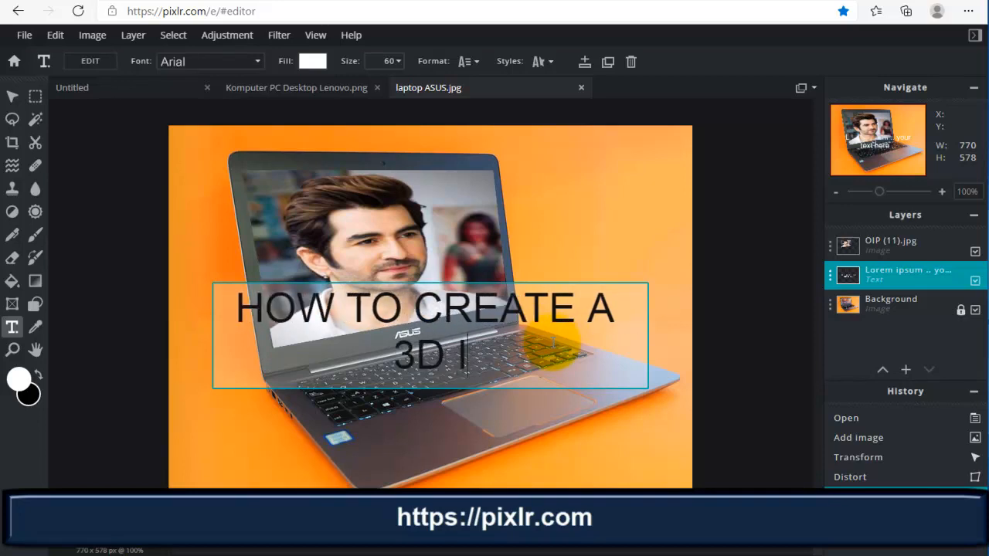
text(MAGE)
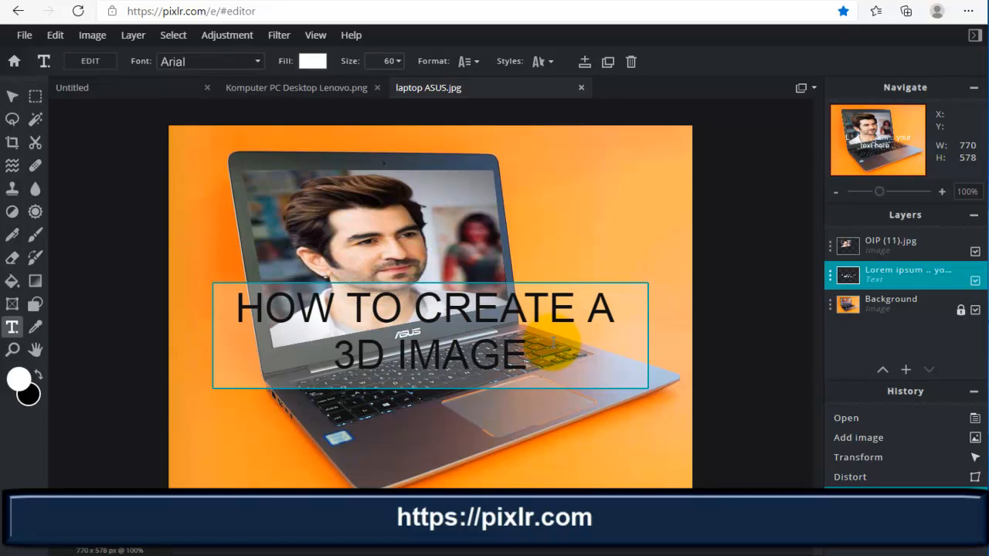
Set the fill colour of the whole title text to red (#FB0404)
drag(530, 358, 237, 306)
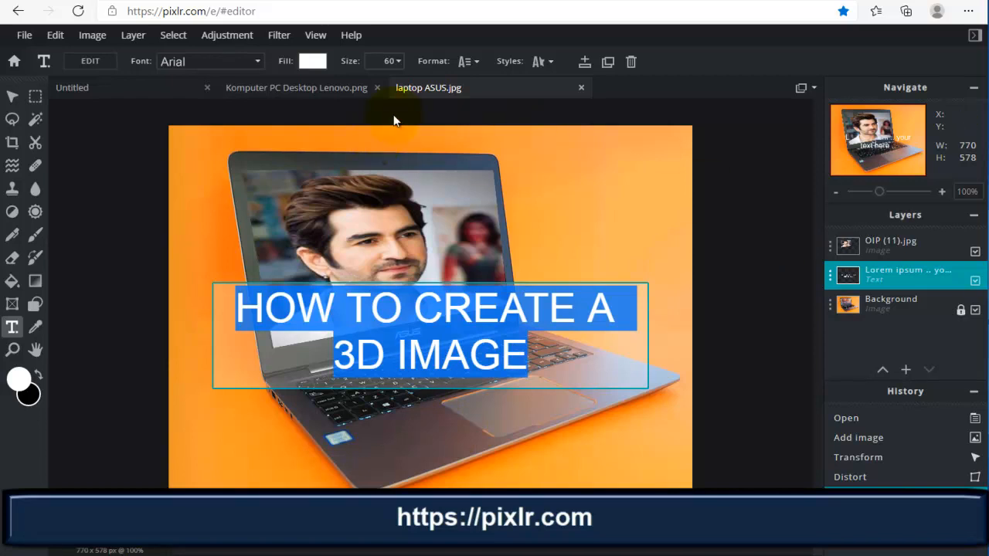
click(324, 70)
click(318, 63)
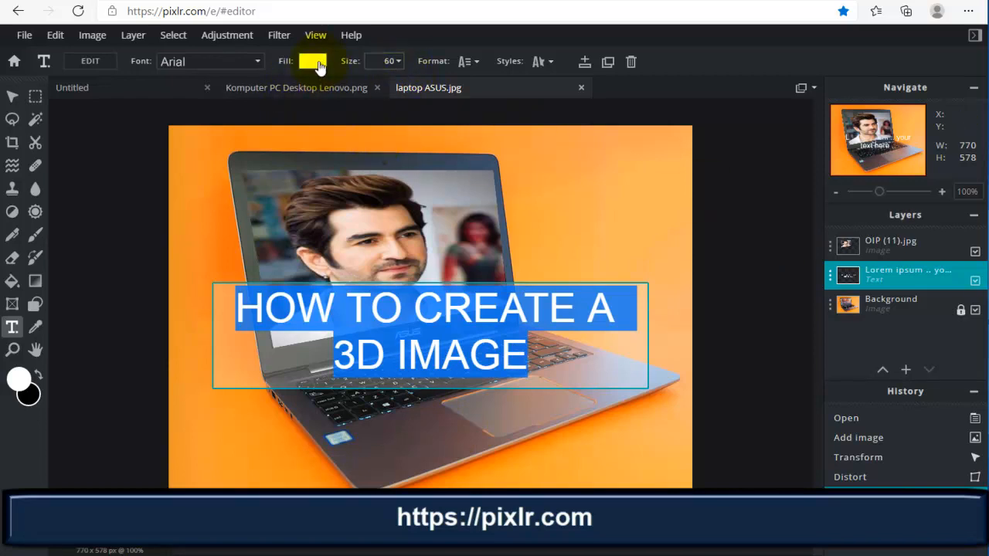
click(409, 141)
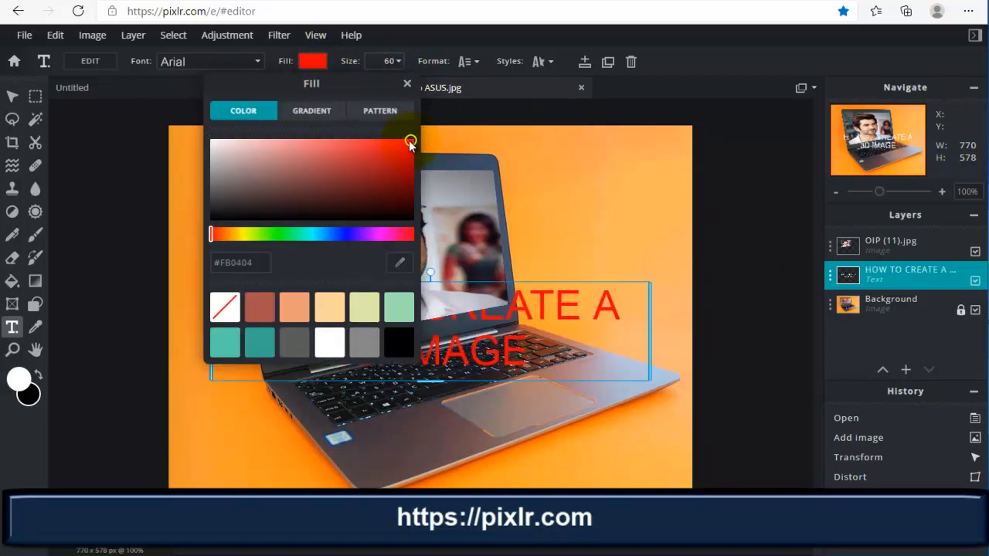
click(647, 265)
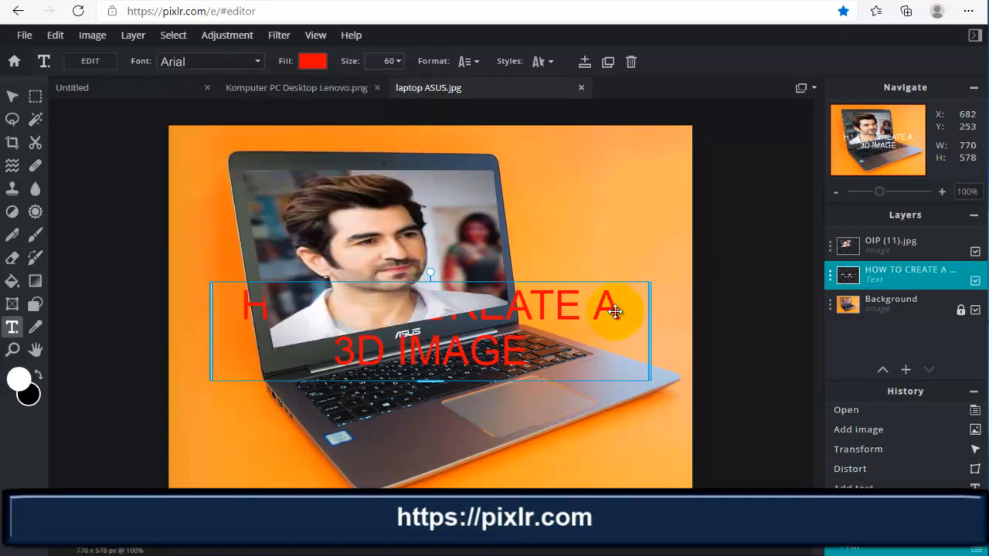
Move the red title text down from the laptop screen to the lower part of the image
click(539, 268)
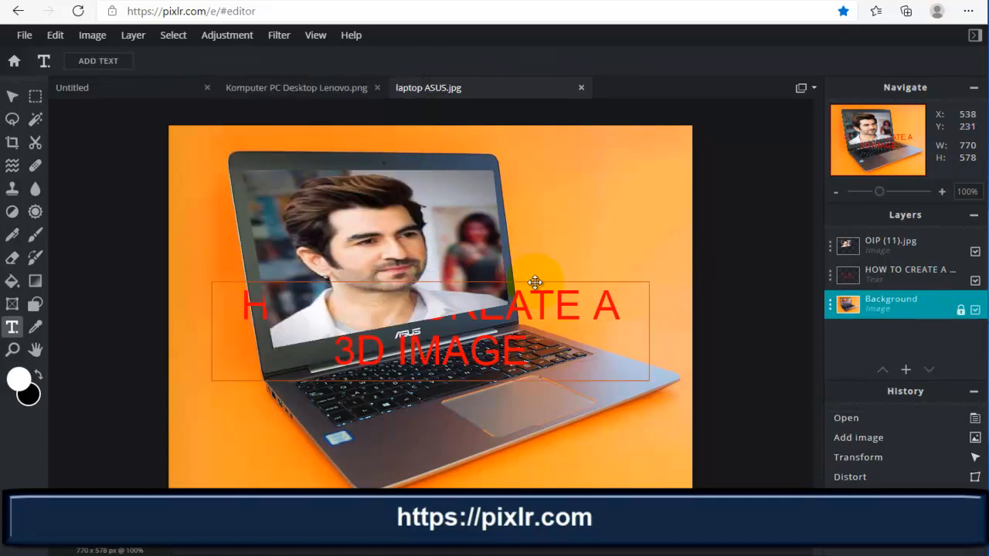
click(538, 278)
drag(548, 274, 549, 391)
click(459, 324)
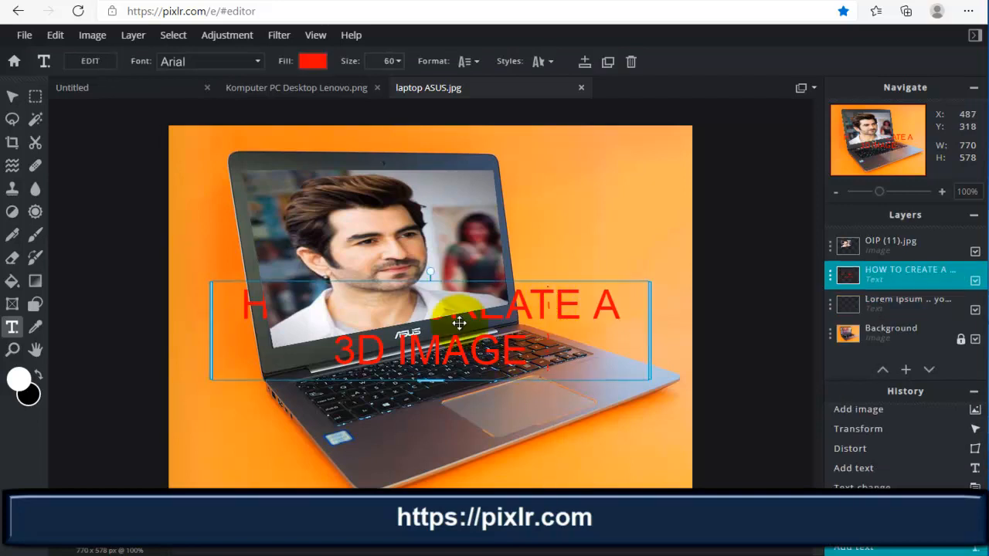
click(245, 297)
click(245, 297)
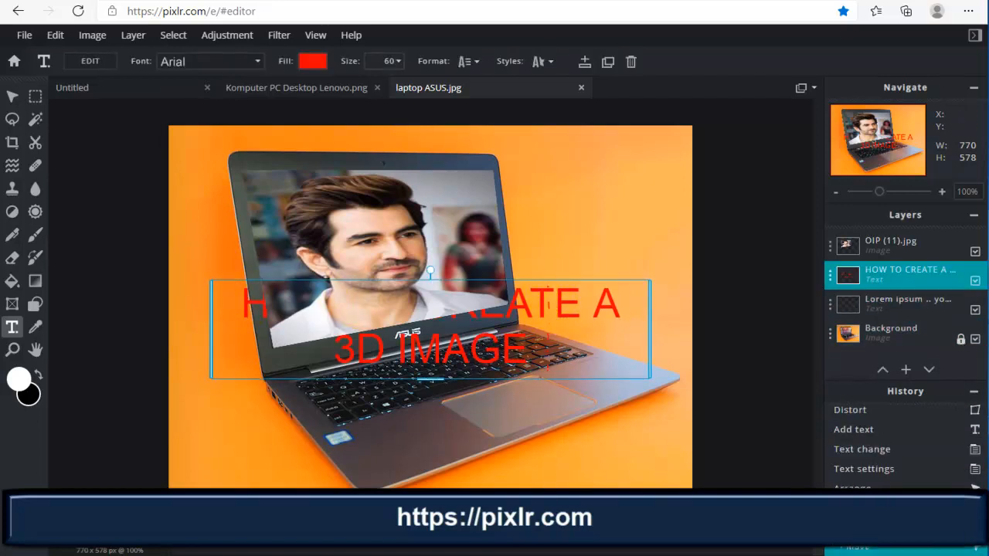
drag(267, 302, 277, 357)
click(541, 334)
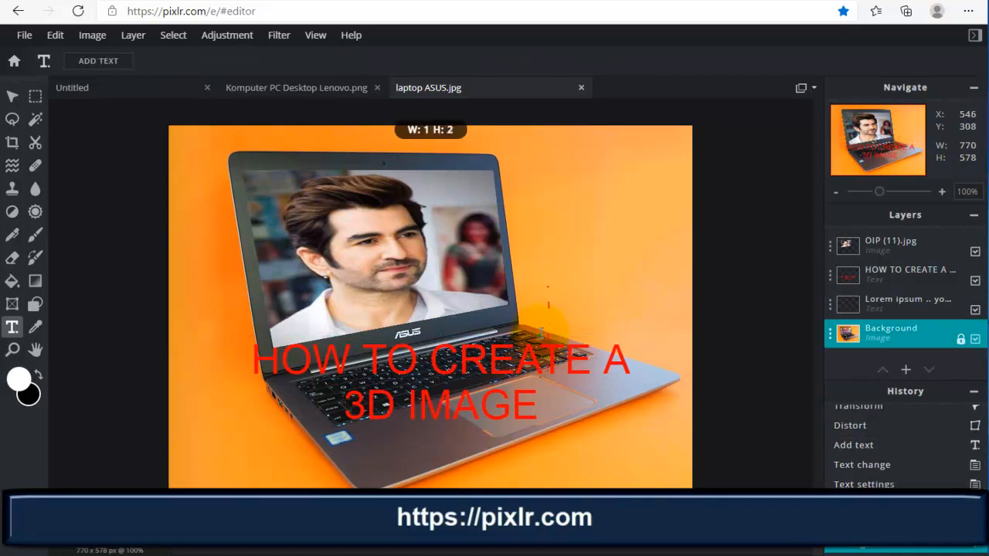
click(559, 332)
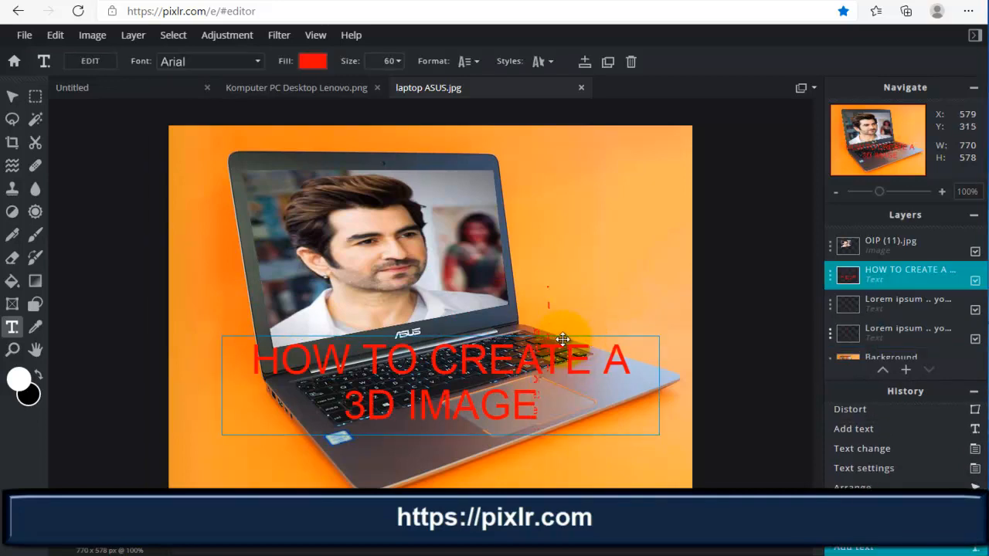
drag(559, 332, 551, 413)
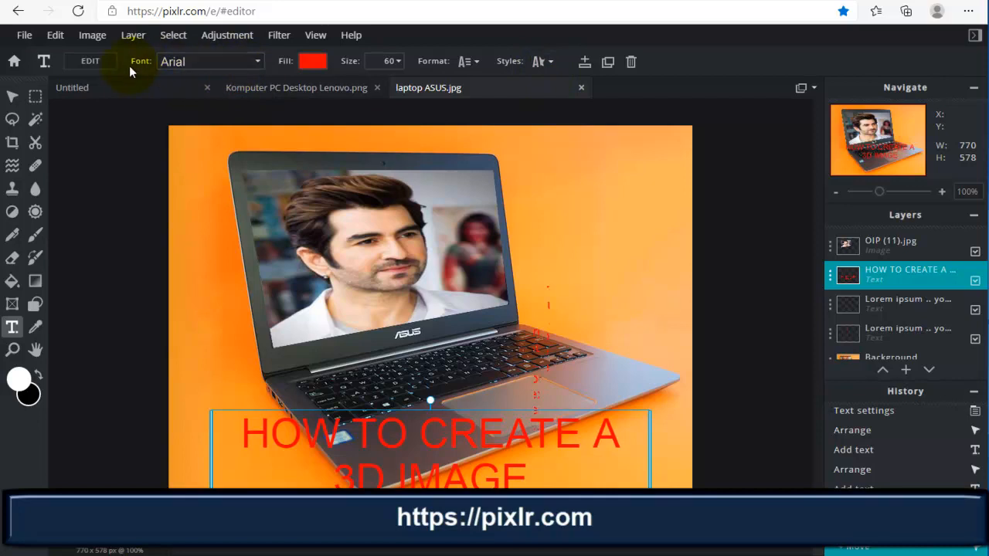
Try the Georgia font on the title text, and choose the Aberus font instead
click(259, 63)
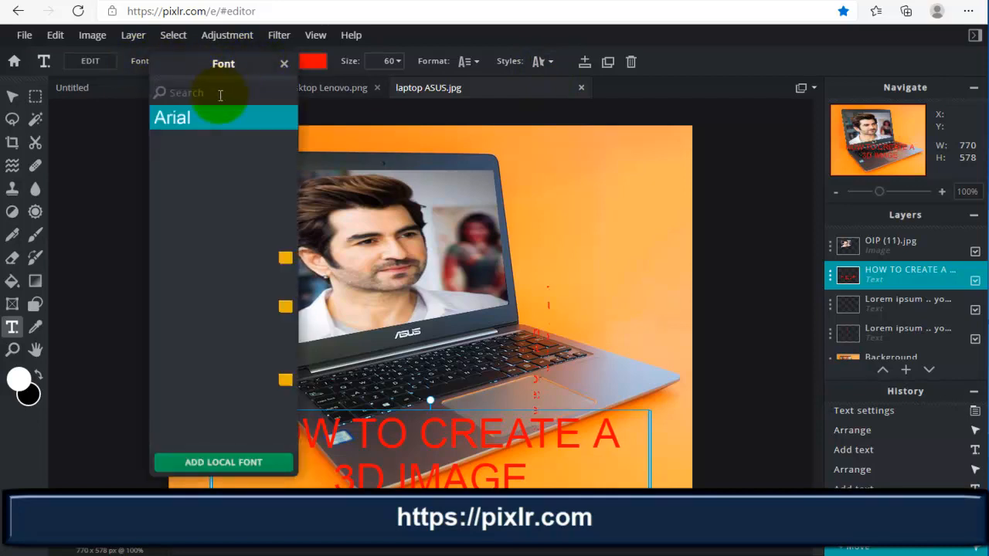
click(180, 165)
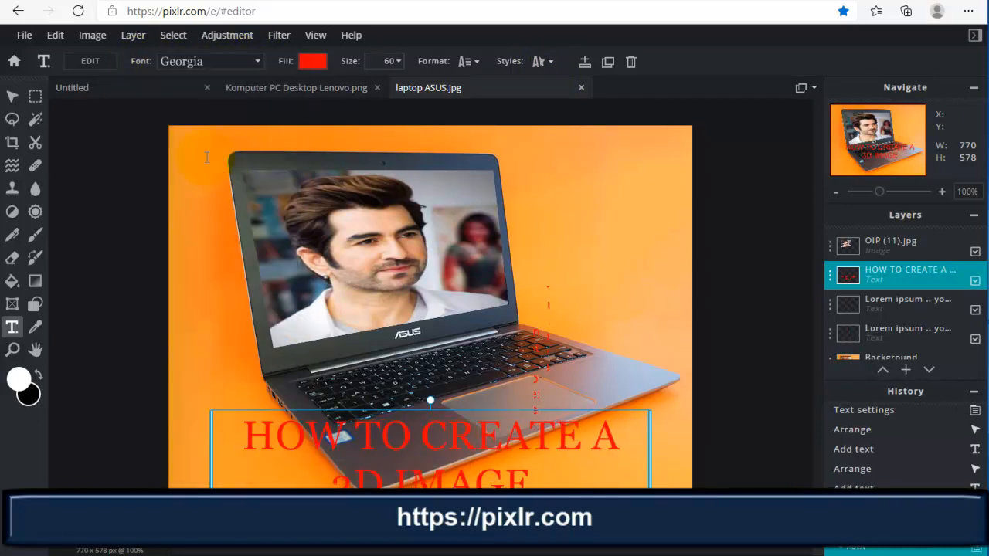
click(415, 433)
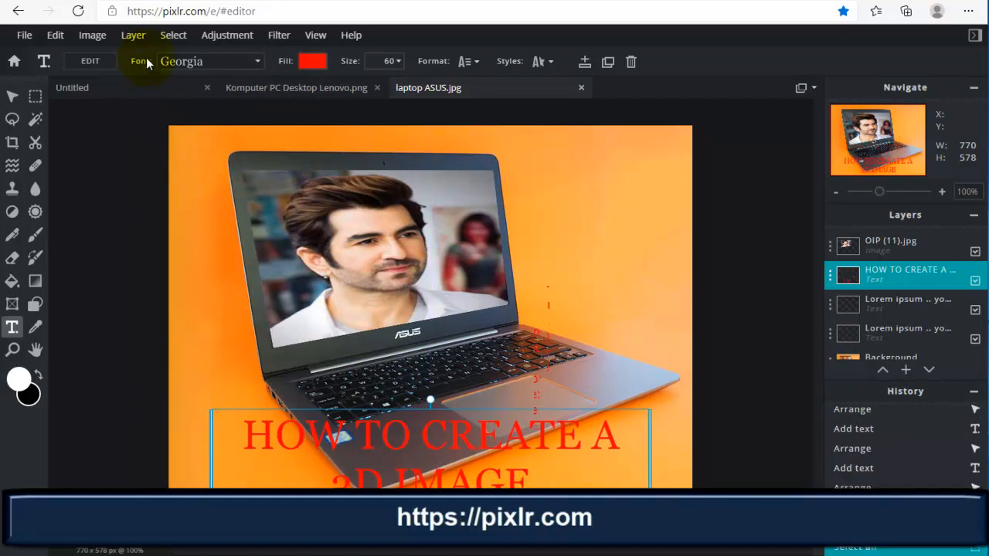
click(261, 65)
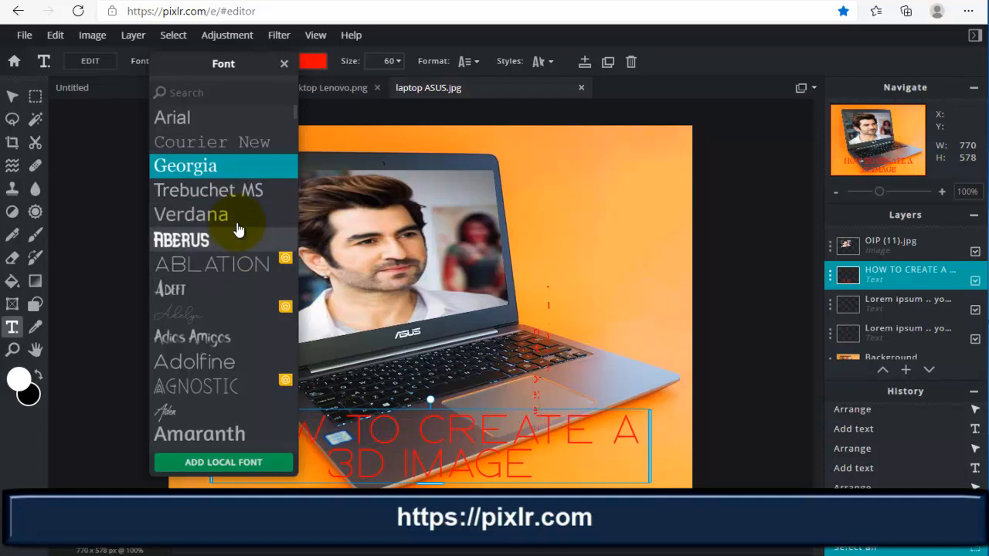
click(179, 239)
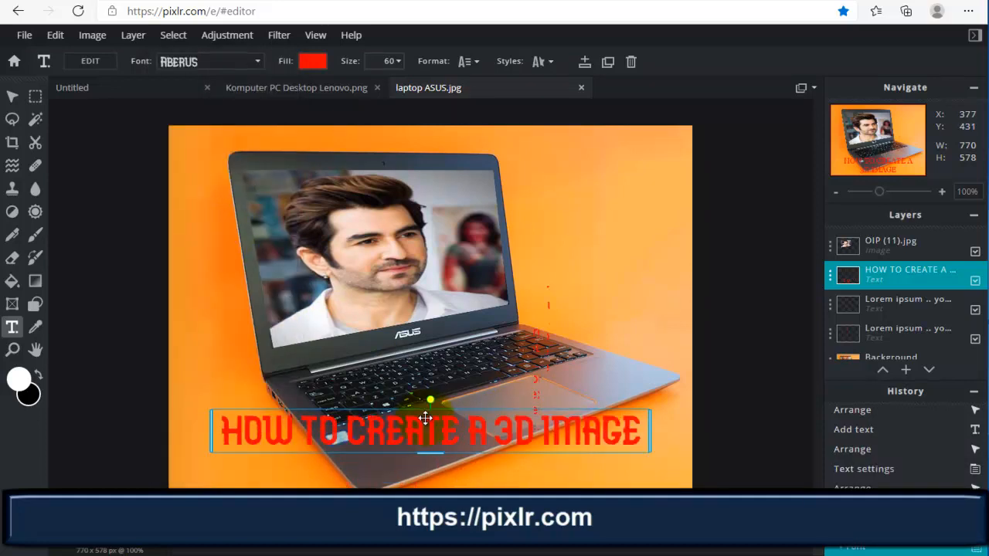
Move the title text to the image's lower edge below the laptop and set its fill colour to white (#FFFFFF)
drag(421, 409, 450, 469)
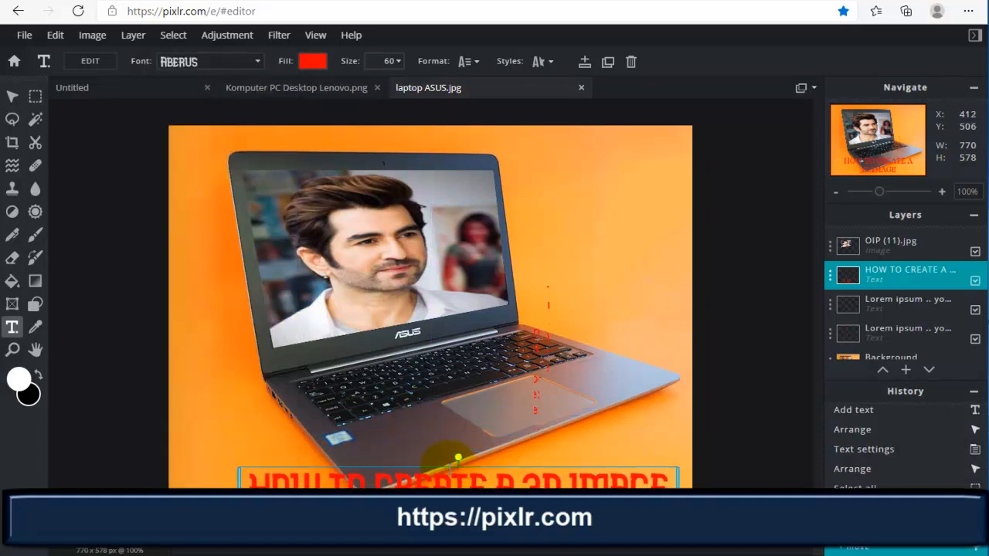
click(309, 65)
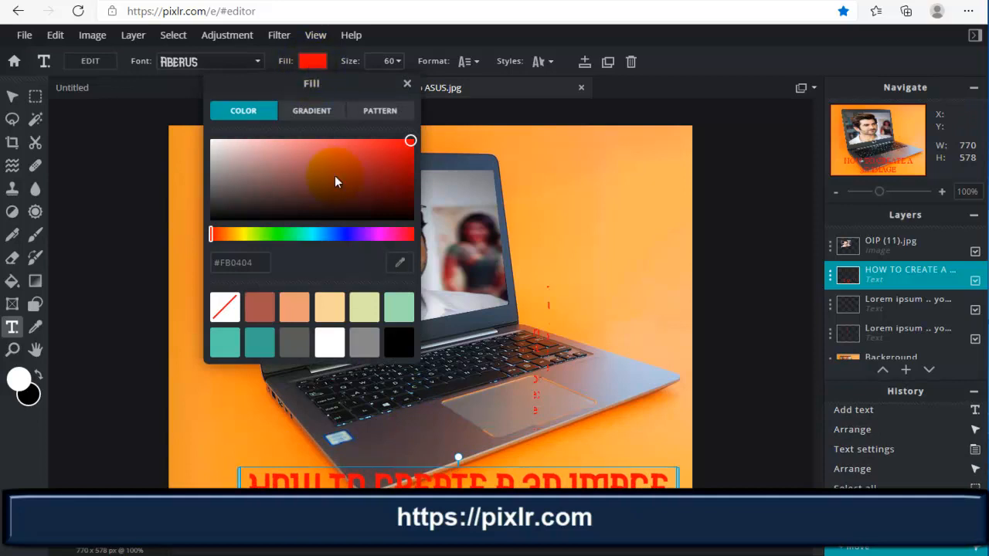
click(335, 350)
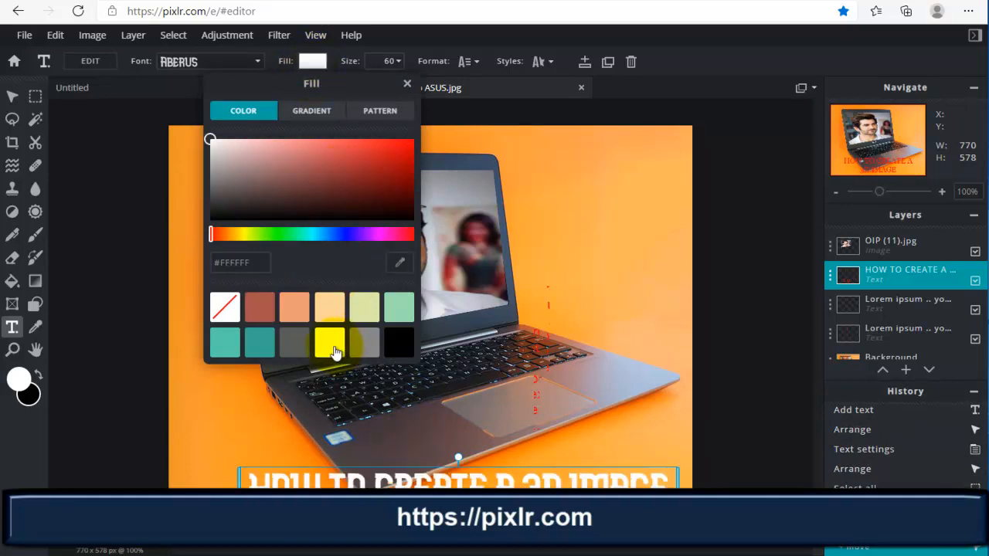
click(622, 374)
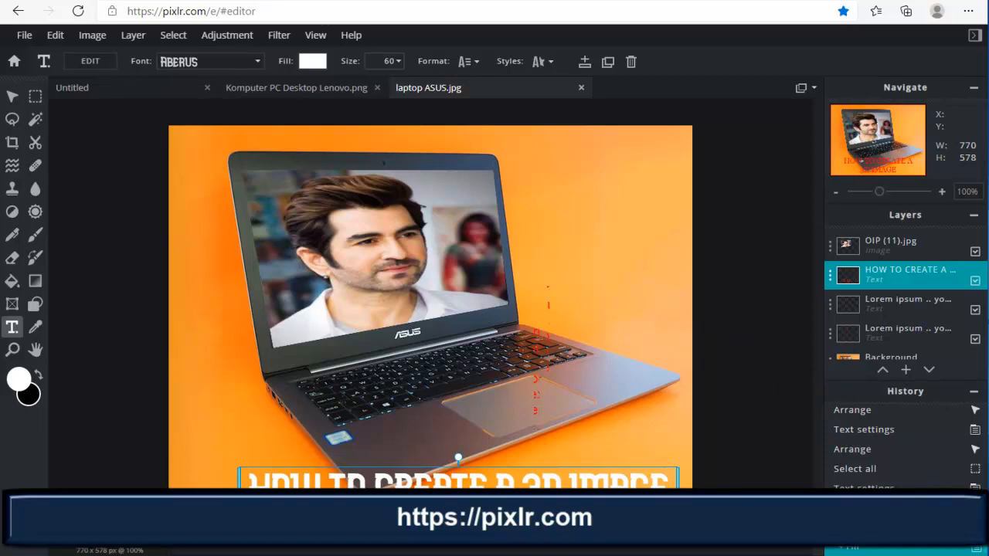
Nudge the white title text slightly to the left and adjust its placement along the image's lower edge
key(Left)
key(Left)
key(Left)
key(Left)
key(Left)
key(Left)
key(Left)
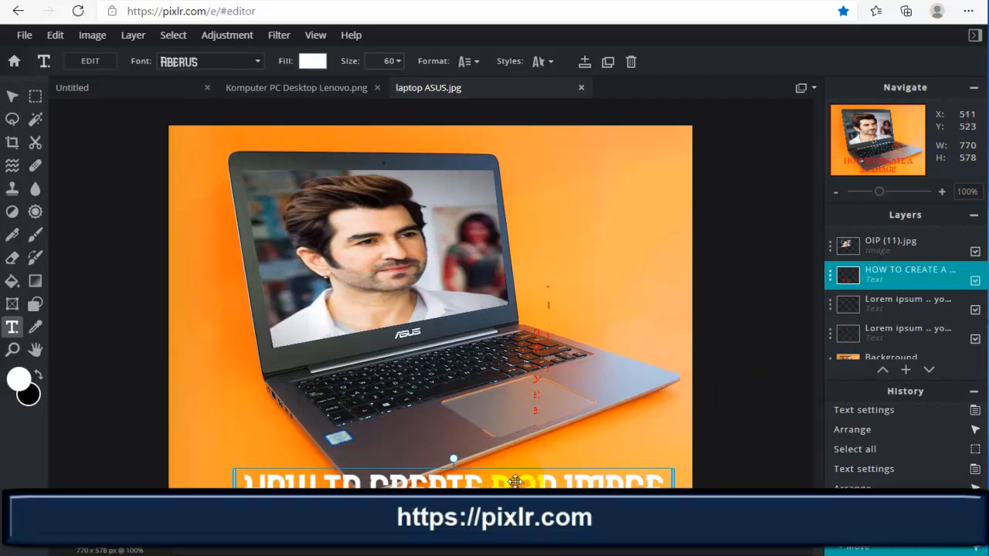
drag(520, 468, 533, 470)
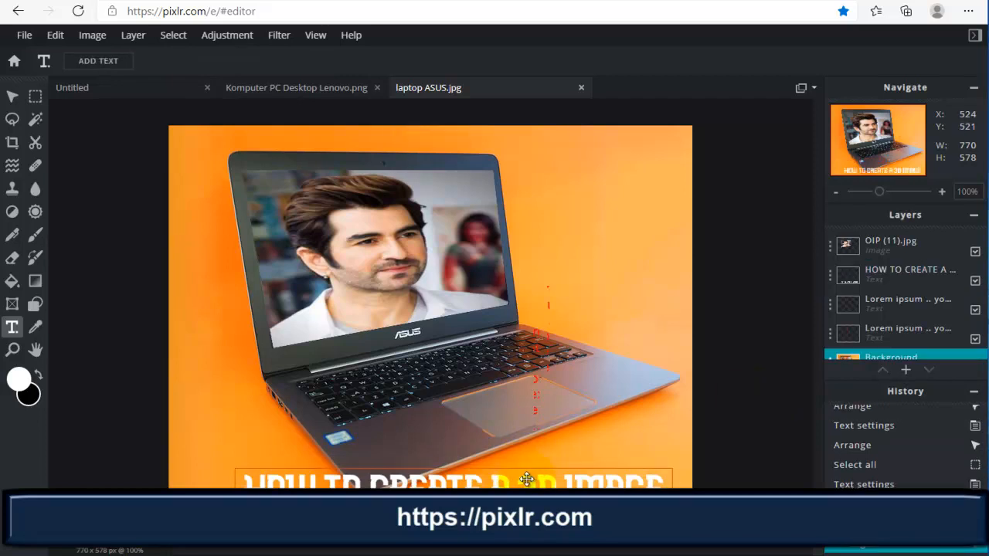
click(533, 471)
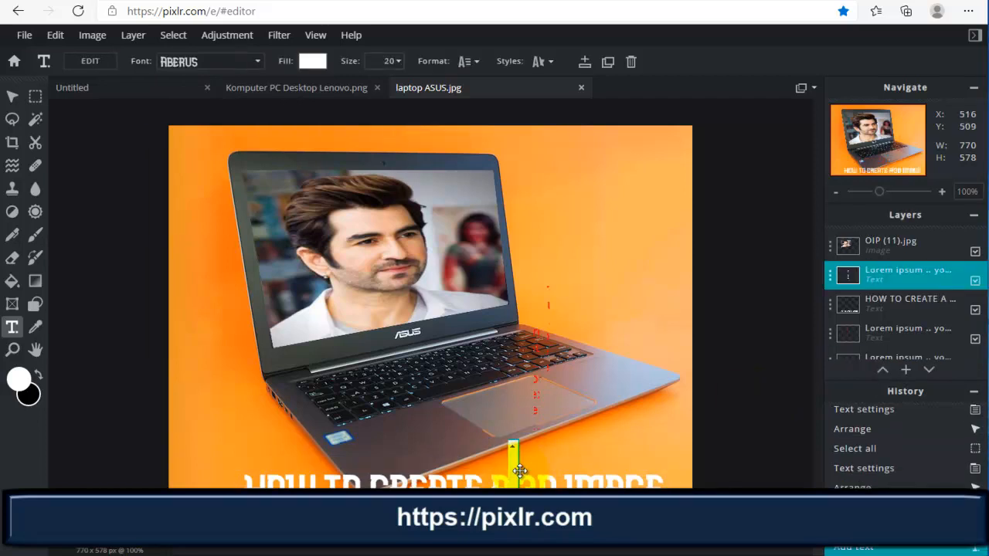
click(657, 460)
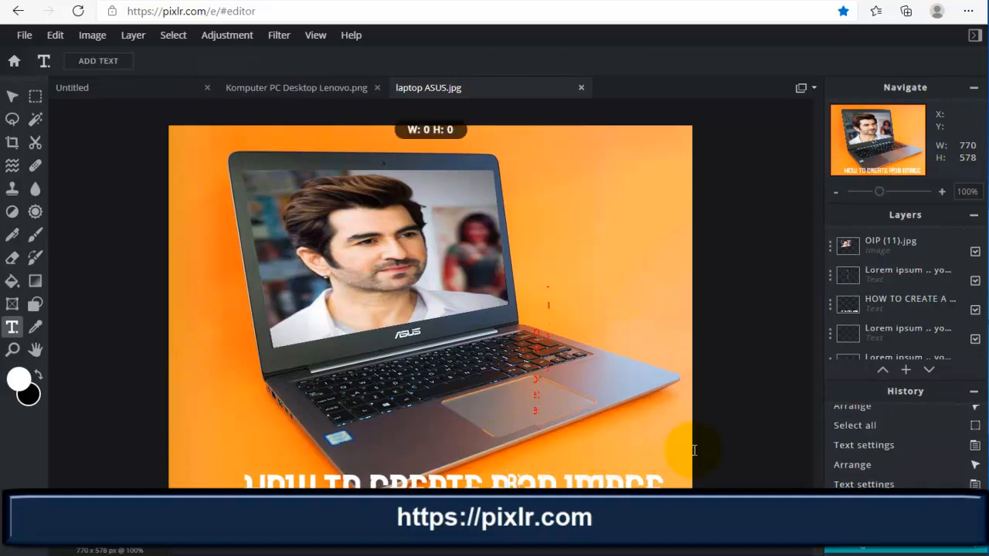
click(569, 467)
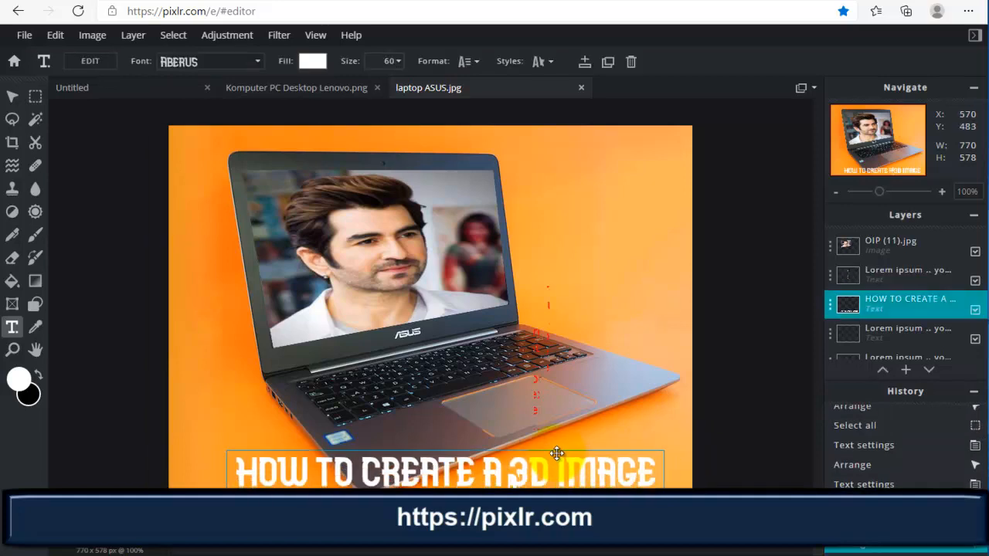
Hide the two stray Lorem ipsum text layers that lie between the title layer and the Background
scroll(609, 332, up, 1)
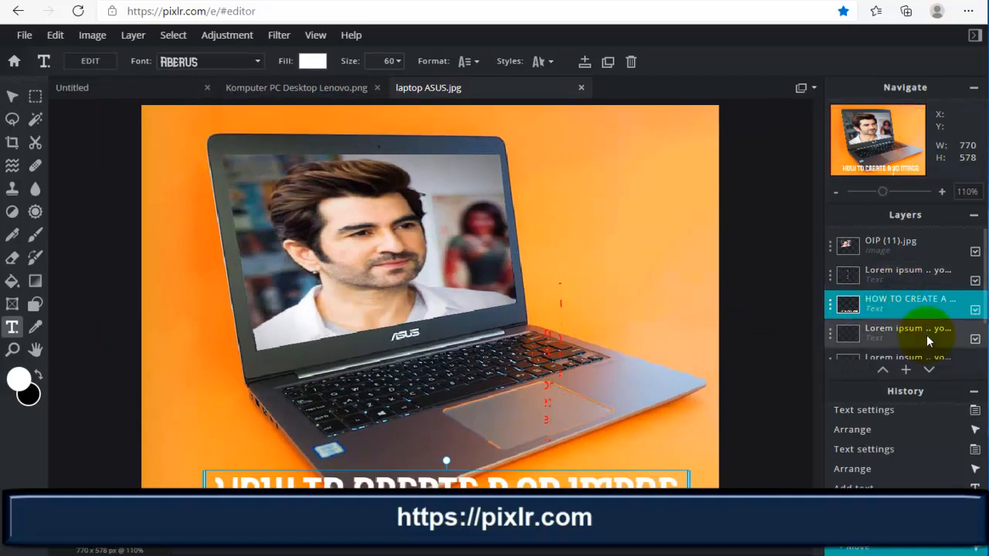
click(975, 311)
click(976, 311)
click(977, 337)
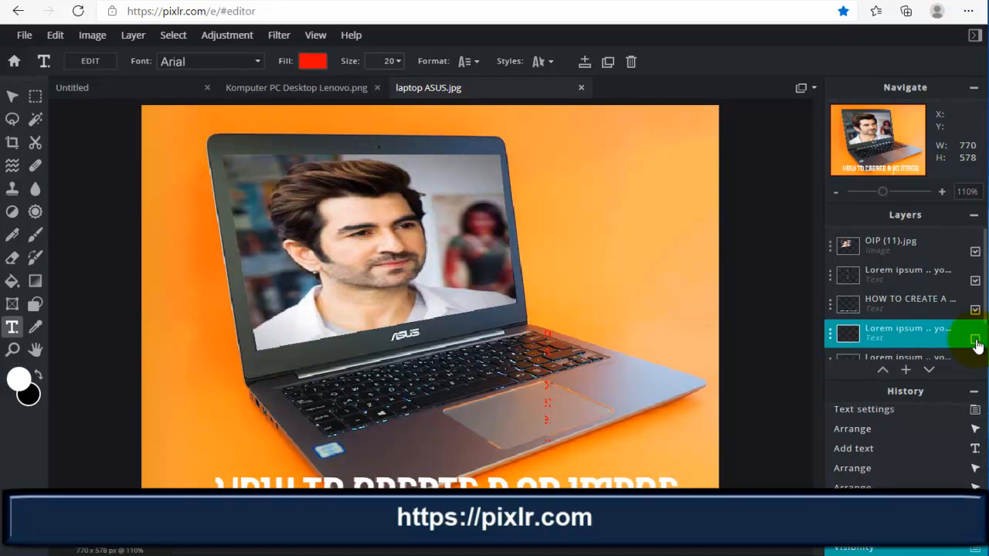
click(976, 340)
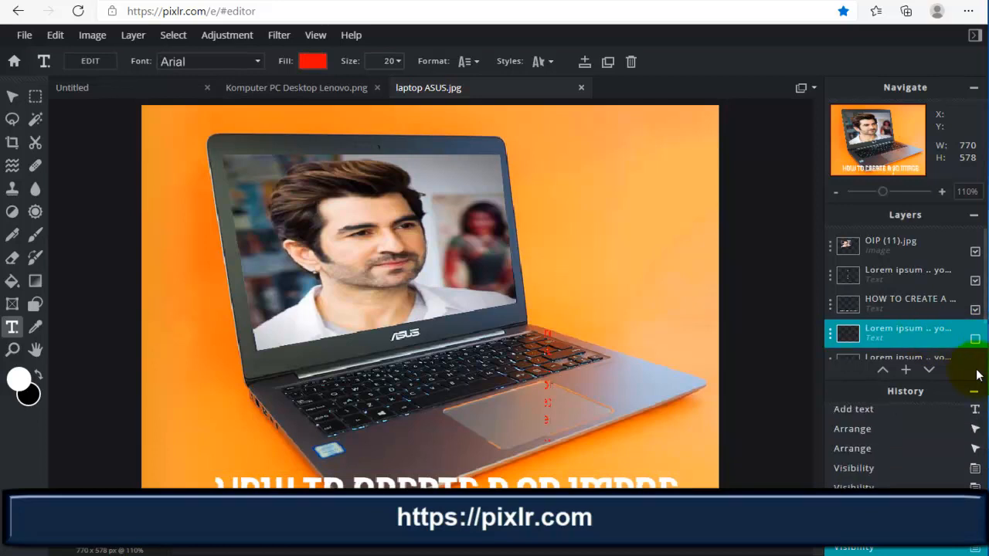
click(917, 353)
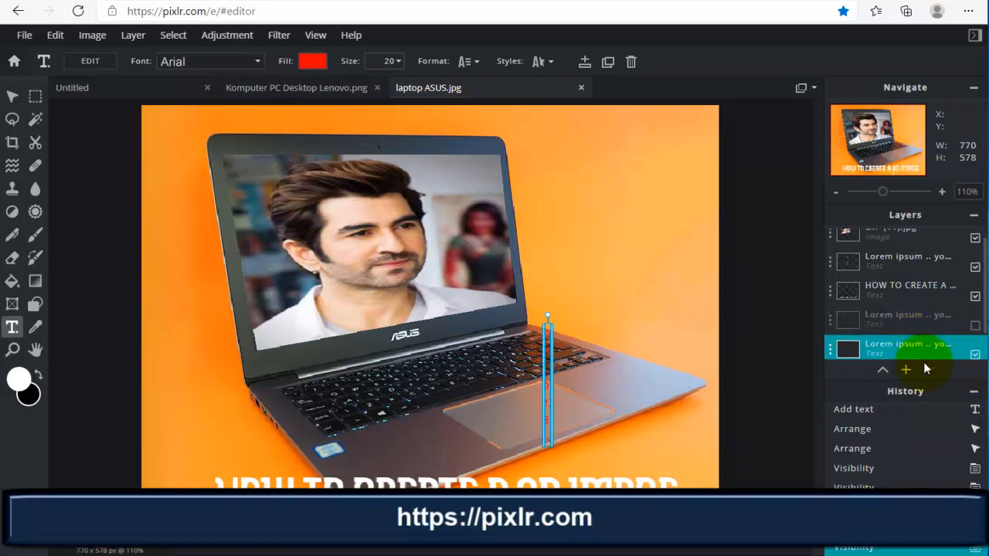
click(975, 354)
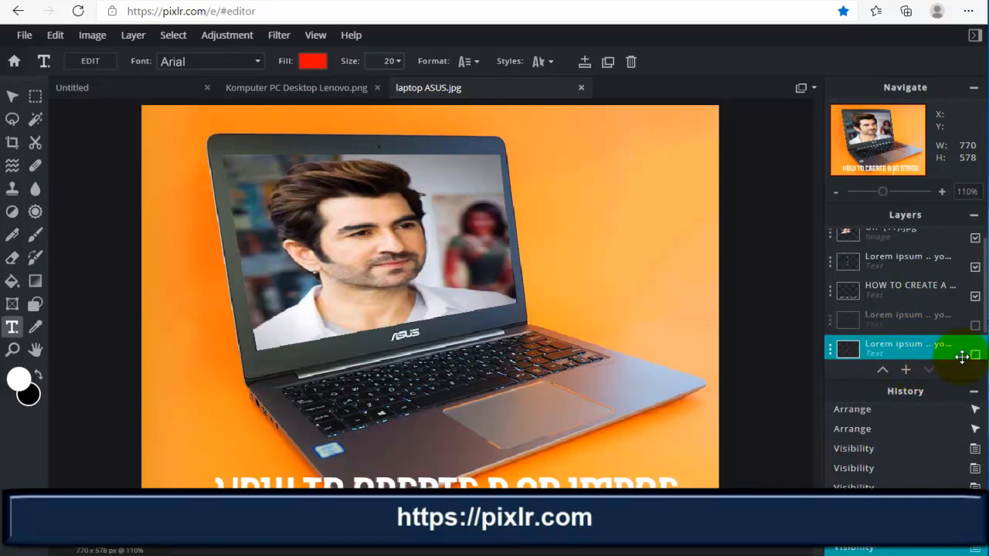
scroll(958, 349, down, 1)
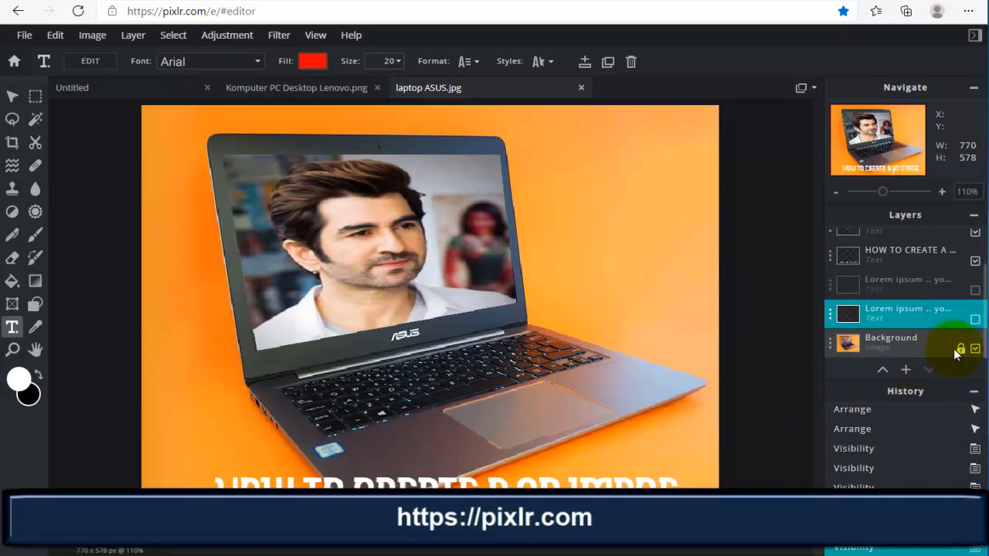
Check the title layer by toggling its visibility, and hide the stray Lorem ipsum text layer above it
scroll(978, 283, up, 1)
click(975, 300)
click(976, 299)
click(976, 270)
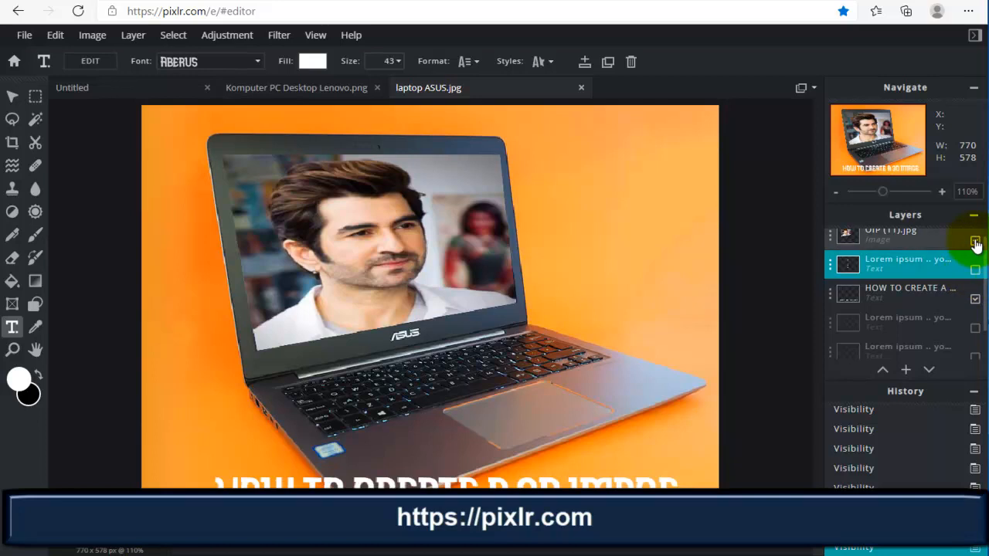
Turn the portrait layer OIP (11).jpg off and on again to compare the laptop with and without it
click(976, 242)
scroll(958, 259, up, 1)
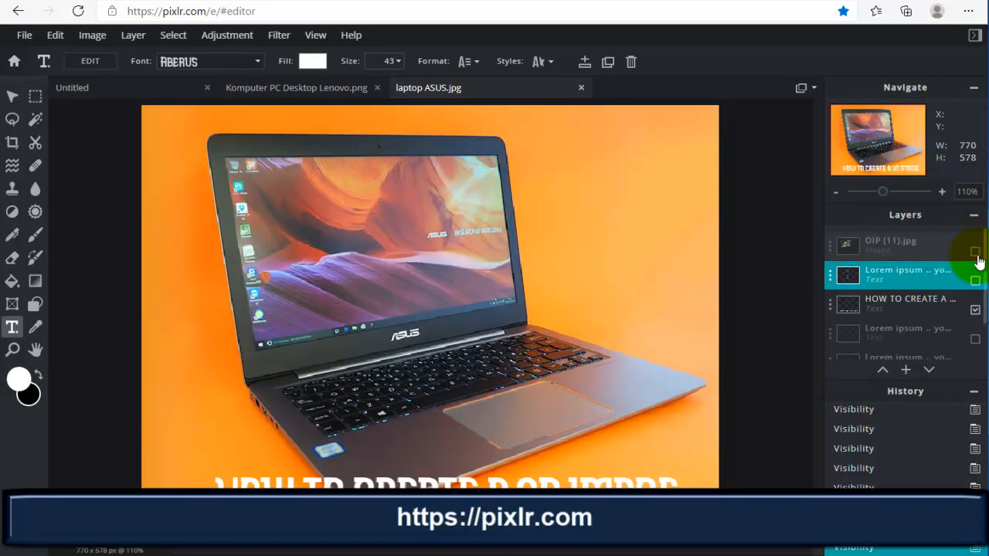
click(975, 252)
click(726, 278)
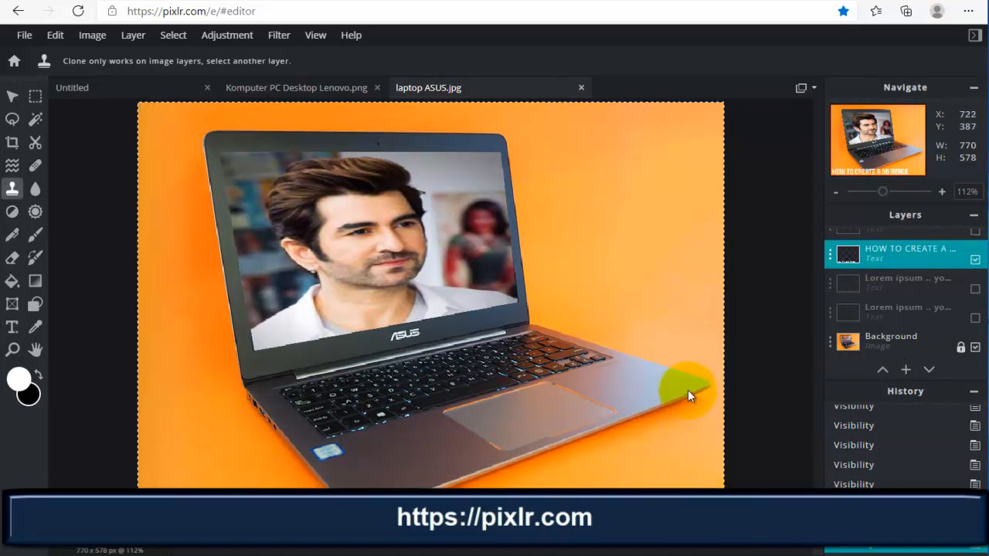
Clear the active selection around the whole laptop image
click(11, 96)
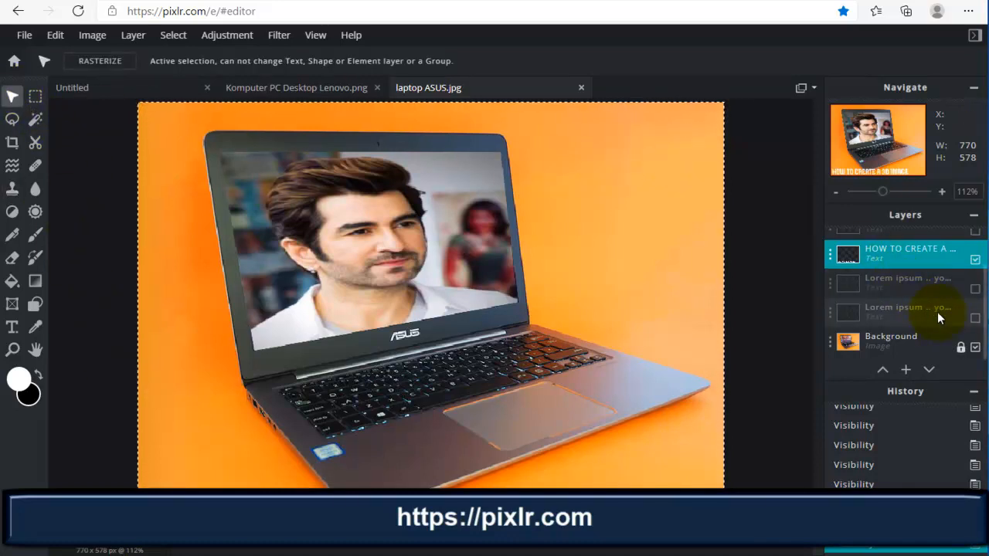
scroll(935, 308, up, 2)
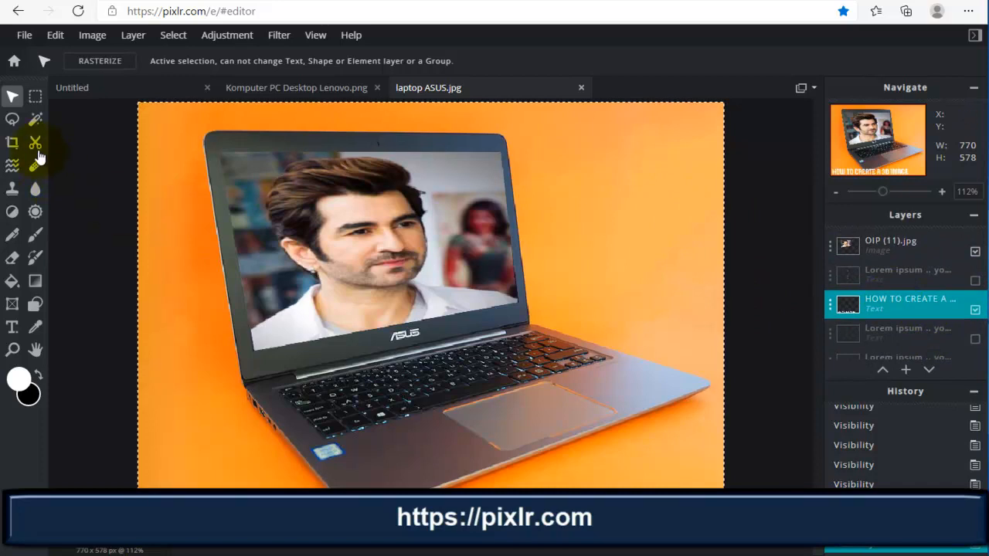
click(35, 98)
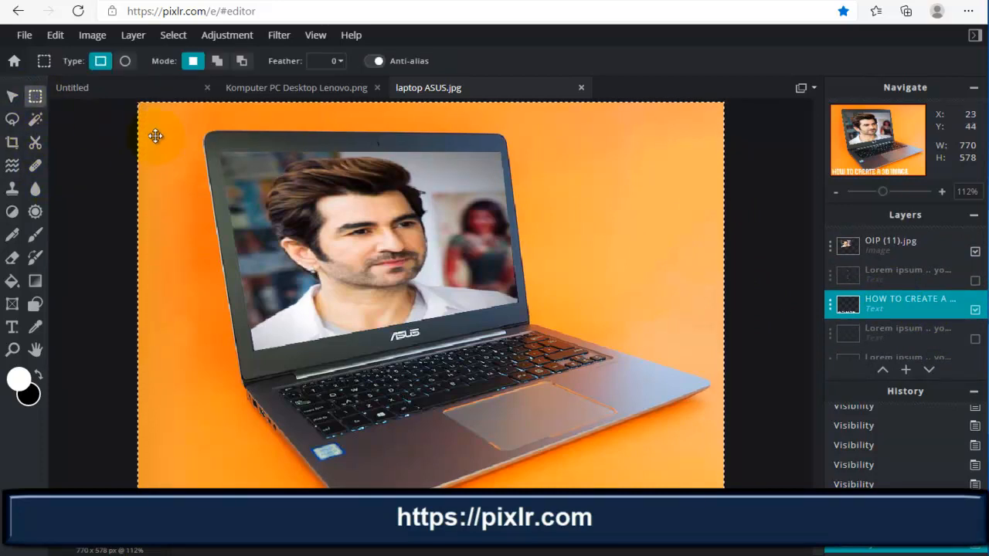
key(ctrl+d)
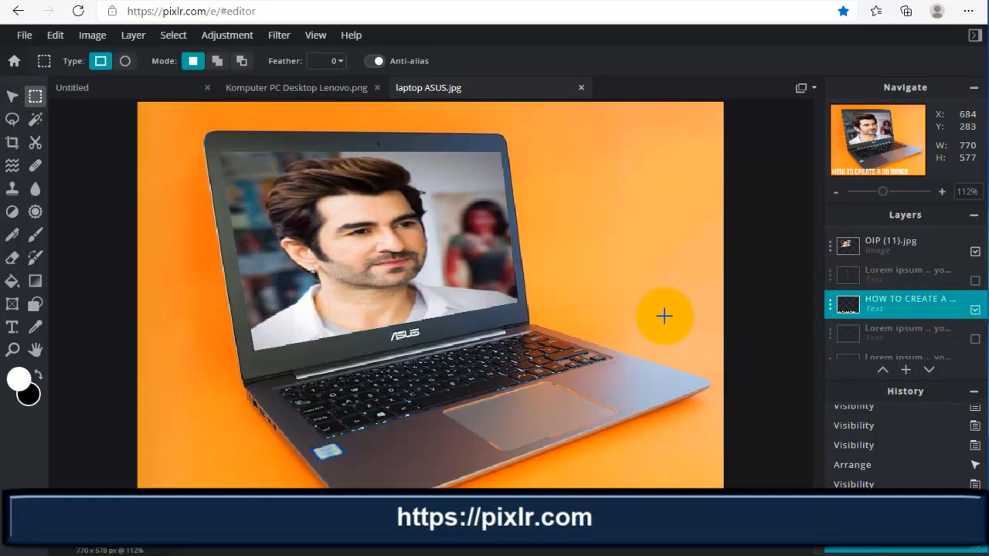
scroll(658, 317, down, 1)
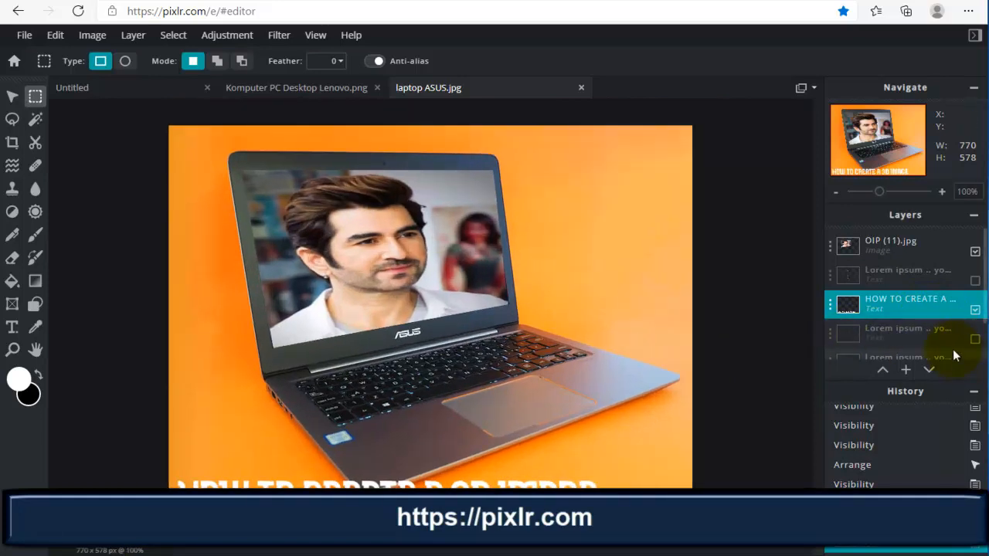
scroll(966, 351, down, 2)
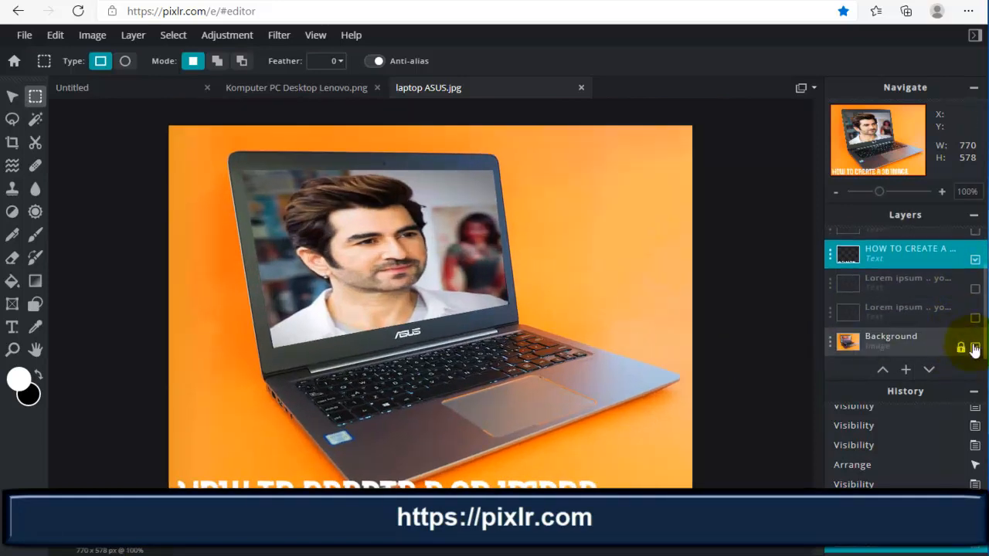
Unlock the Background layer and try retouching it with the Clone tool
click(961, 350)
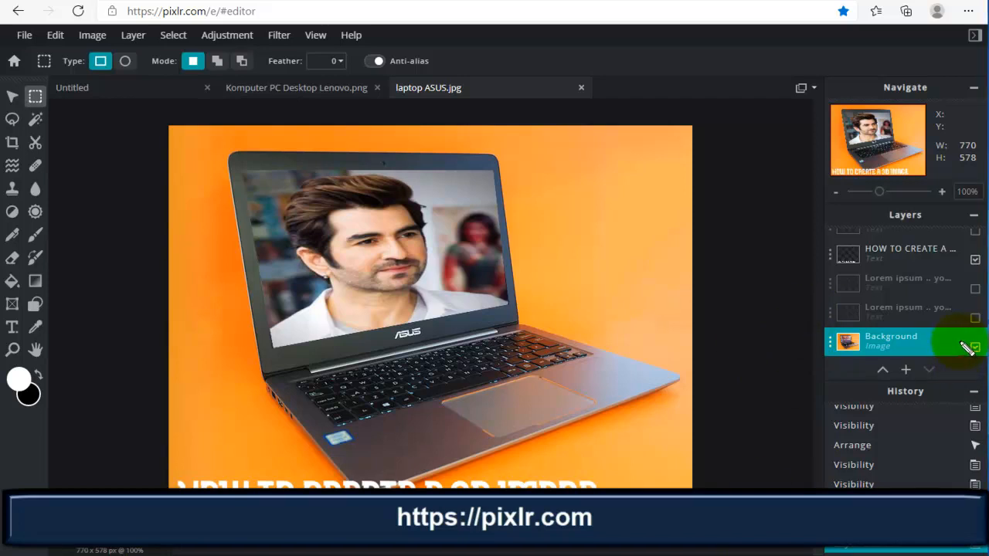
mouse_move(828, 340)
mouse_down()
mouse_move(653, 281)
mouse_move(655, 296)
mouse_up()
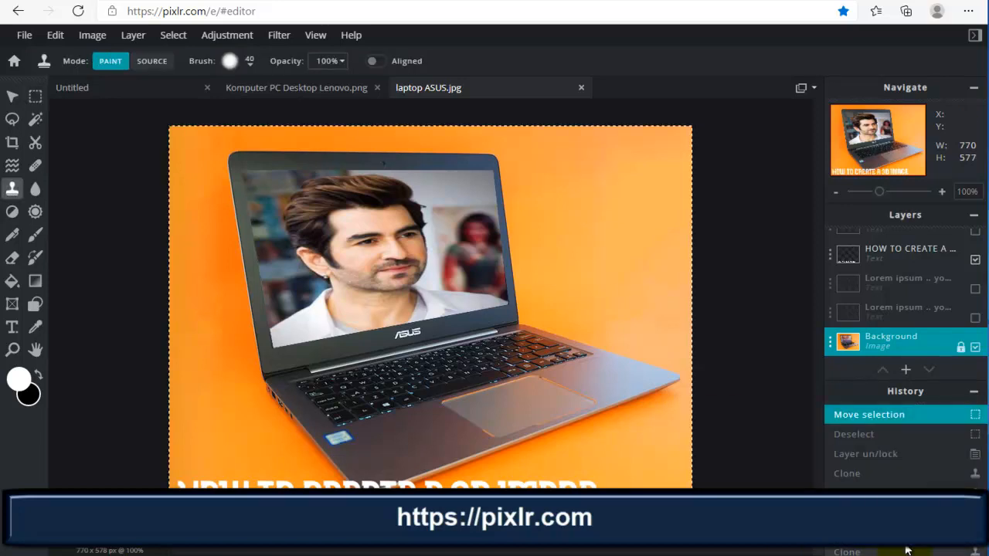
click(961, 348)
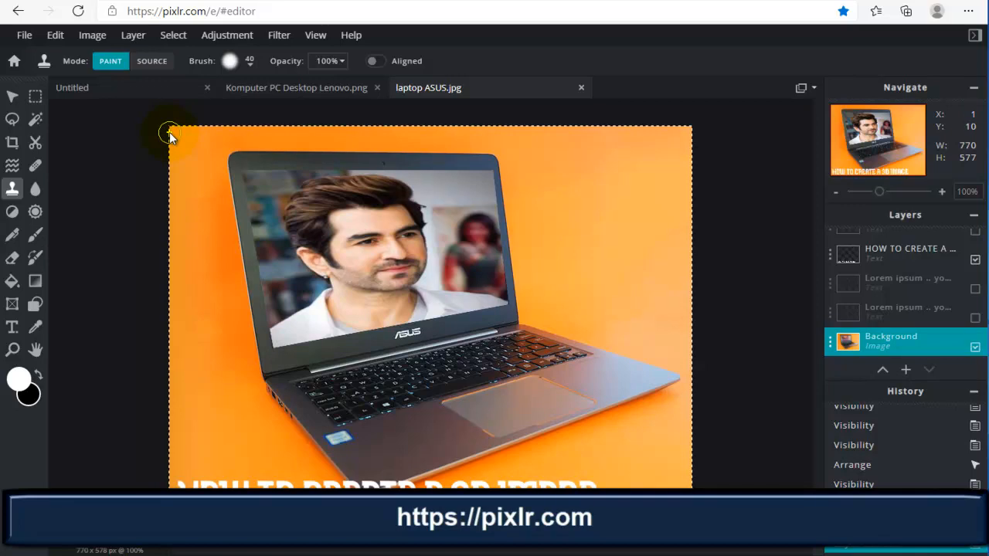
Clear the selection around the whole laptop image and deselect the Background layer
click(12, 98)
click(135, 163)
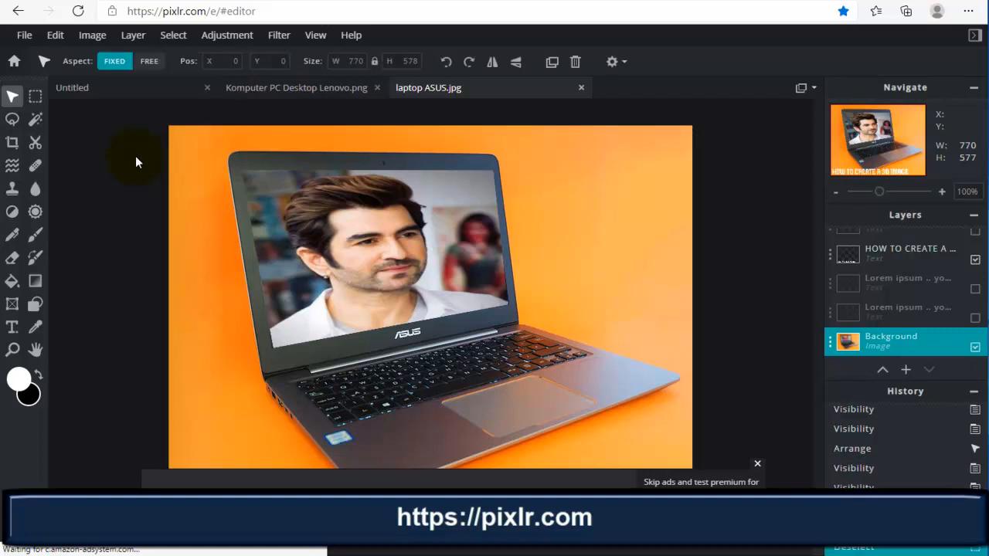
click(757, 466)
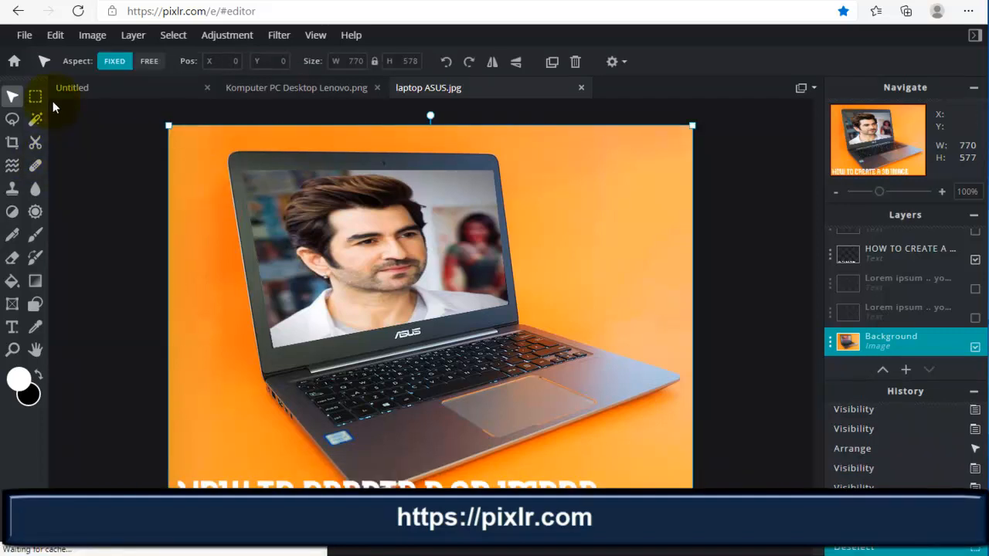
click(118, 133)
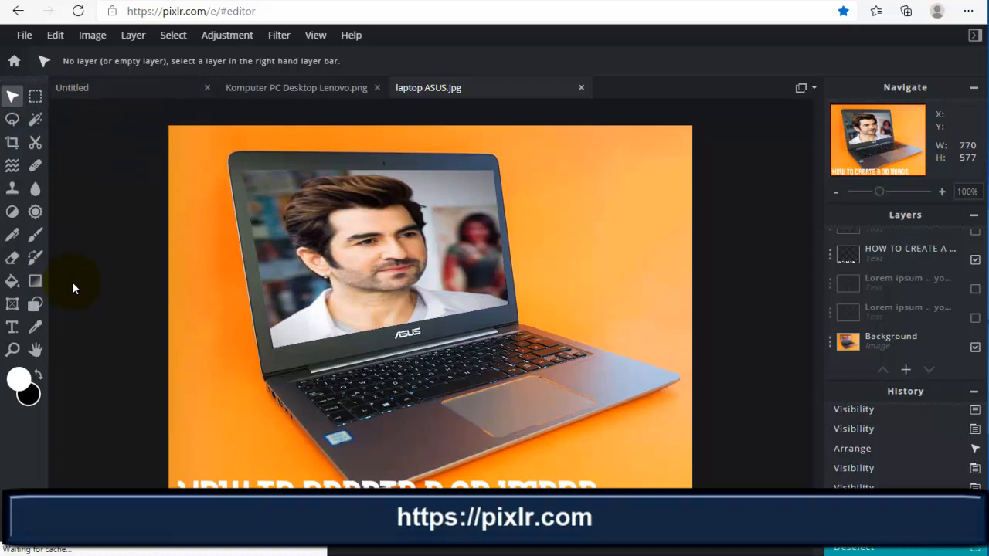
key(g)
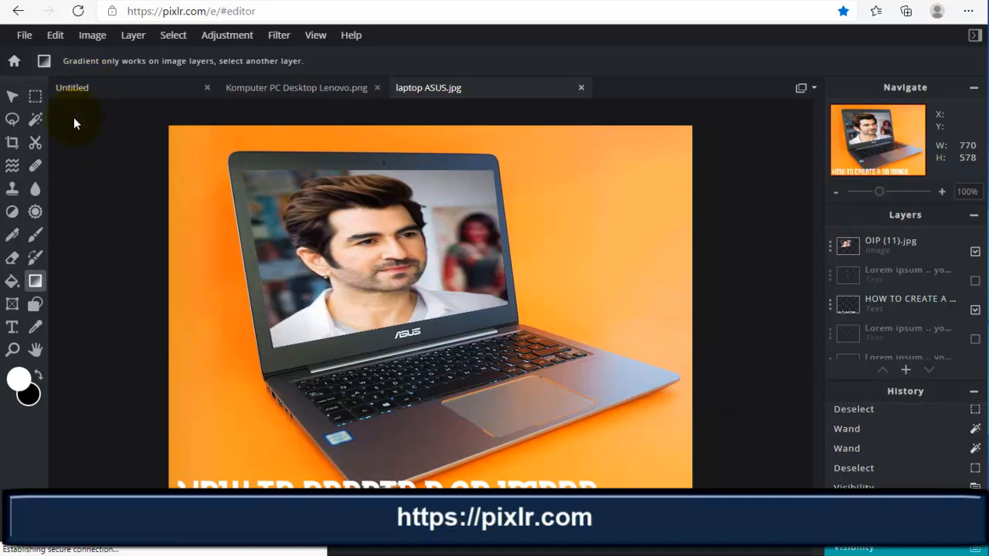
Start saving the finished laptop image and name the file "3D iMAGE dESIGN"
click(24, 35)
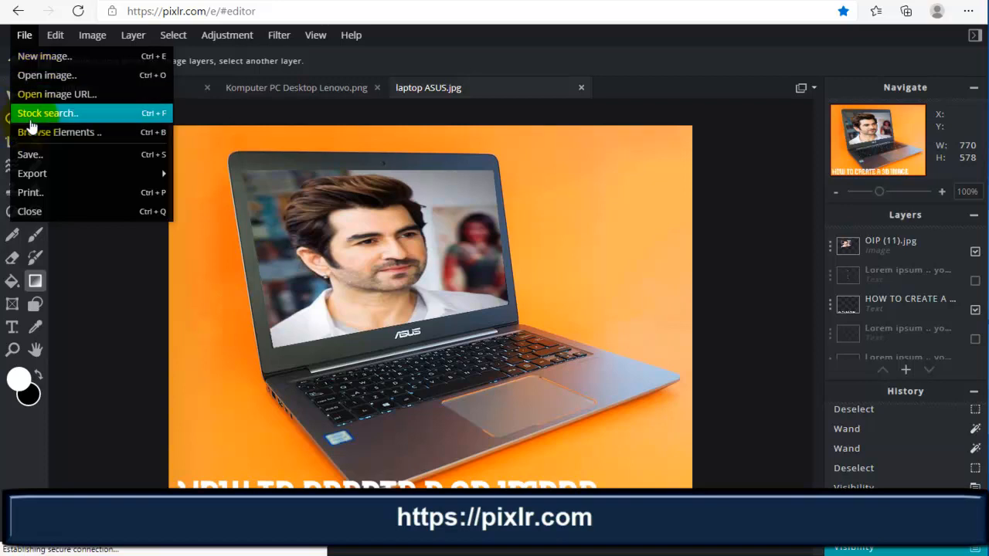
click(46, 155)
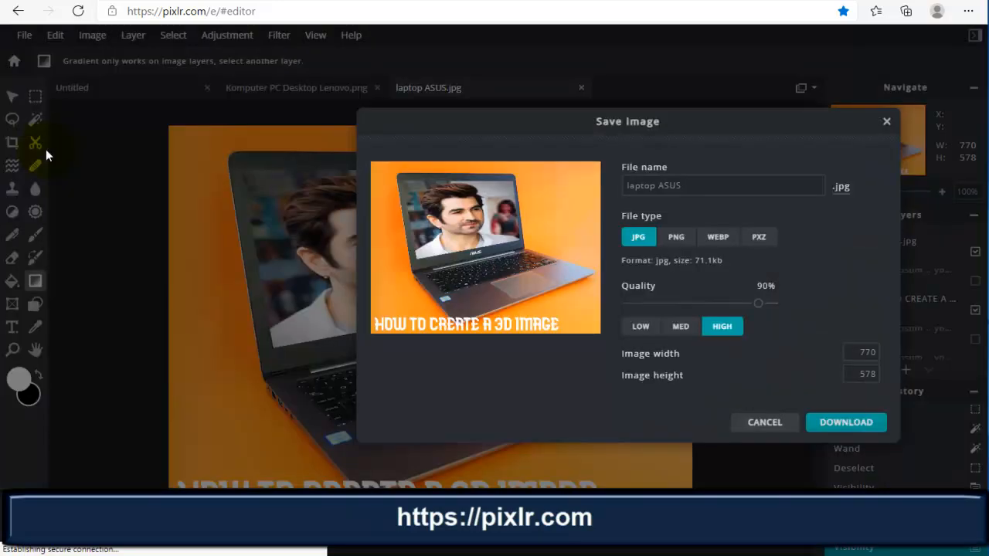
click(699, 186)
drag(700, 186, 538, 167)
text(3D)
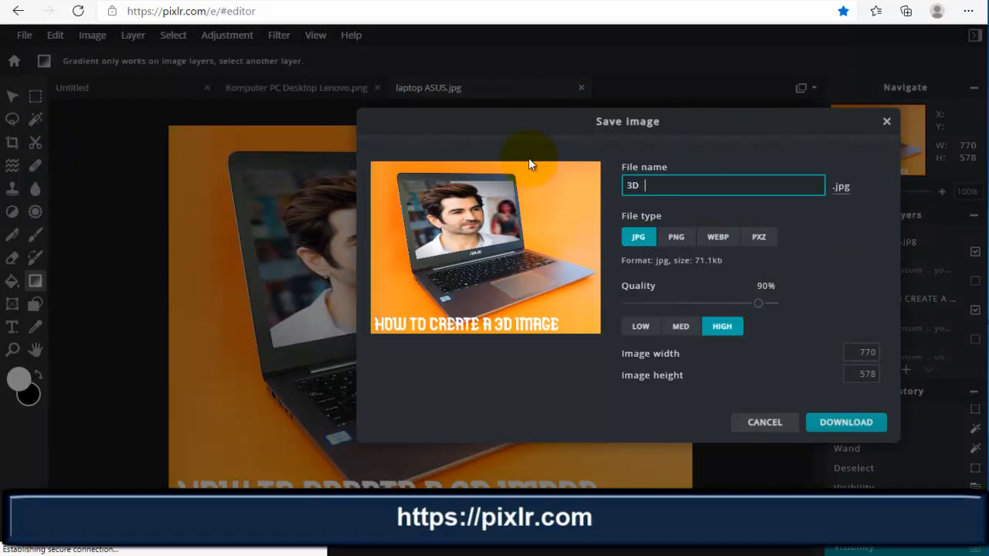
text(  iMAGE dESIGN)
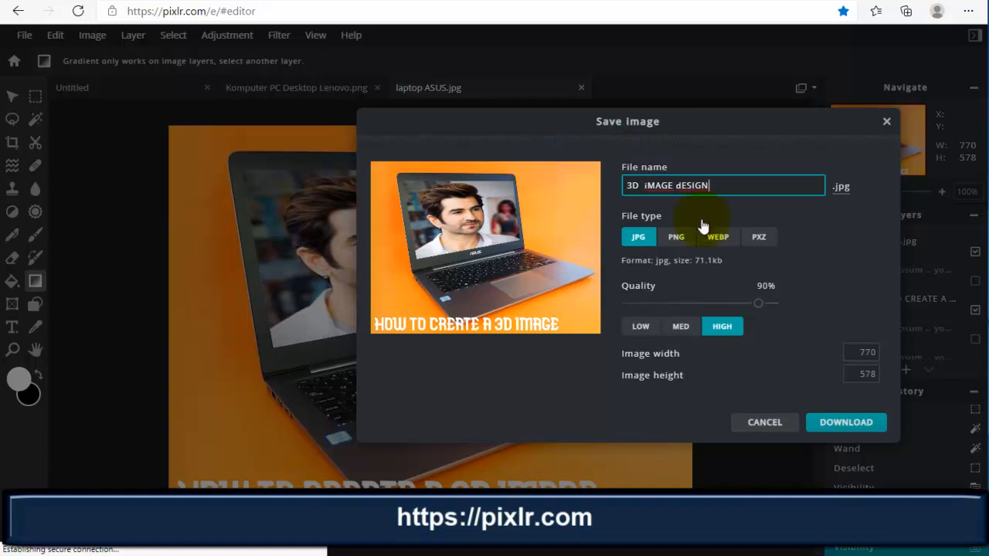
Go through the PNG, WEBP and PXZ file types, settle on JPG and download the image
click(678, 244)
click(712, 241)
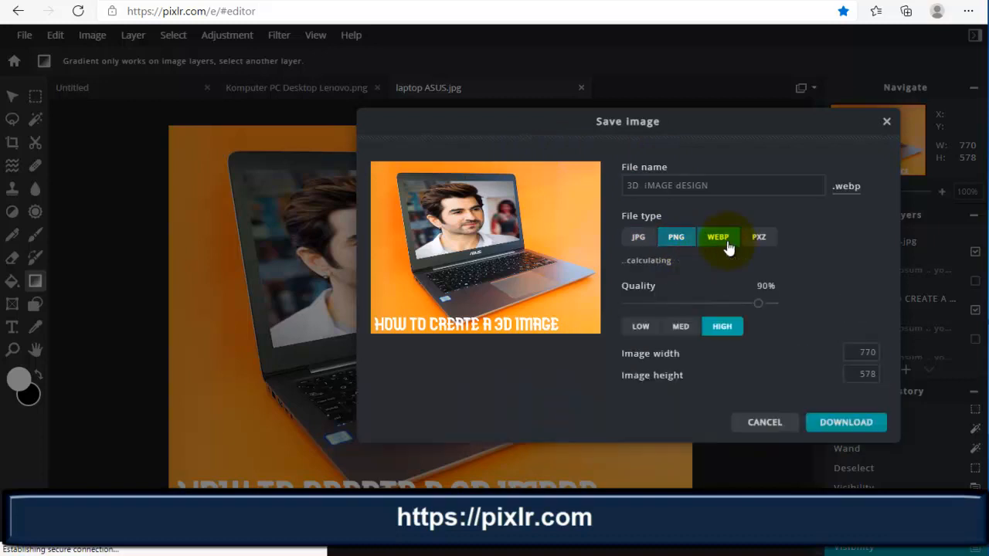
click(750, 239)
click(676, 239)
click(647, 239)
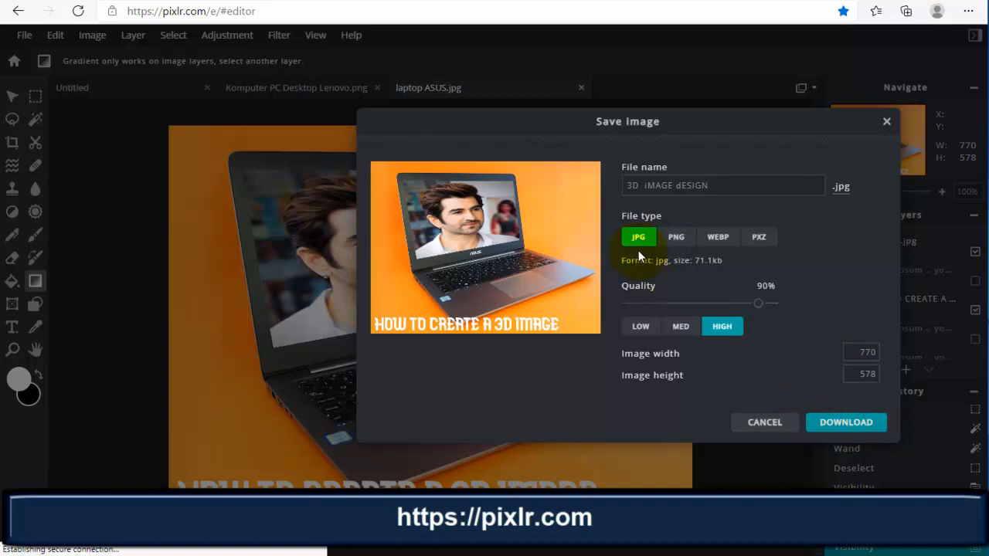
click(852, 430)
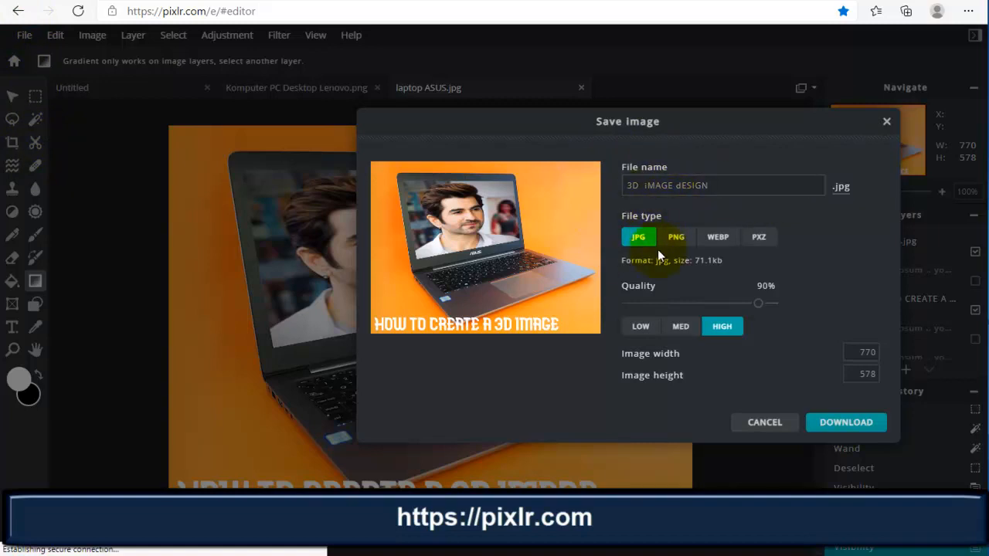
click(838, 431)
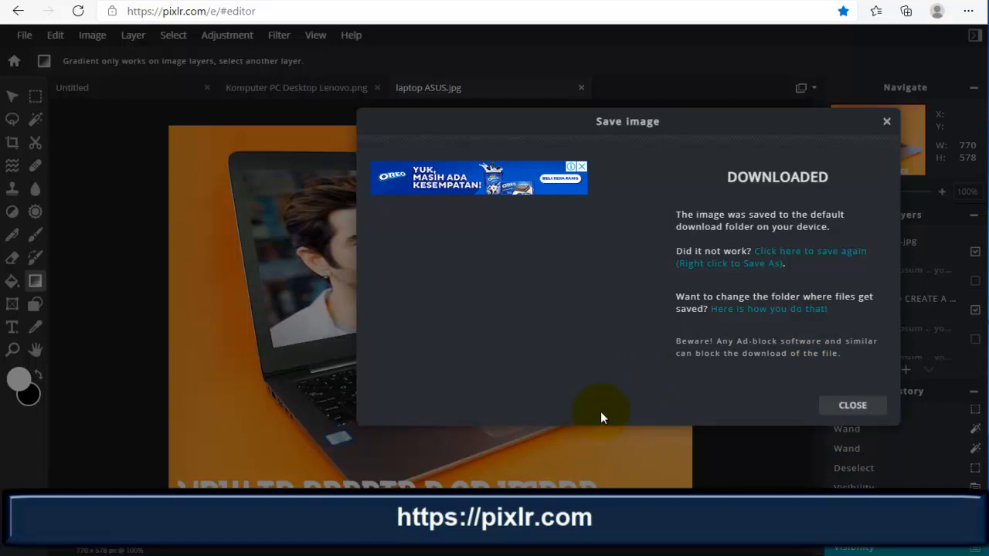
click(843, 409)
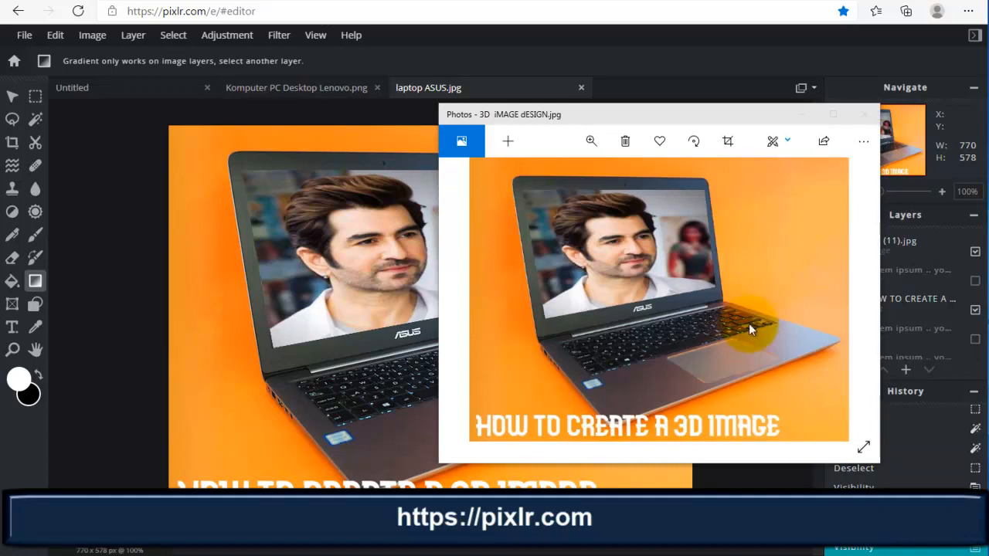
Compare the downloaded 3D iMAGE dESIGN.jpg in Photos with the image in the editor, and close the viewer
drag(691, 116, 794, 134)
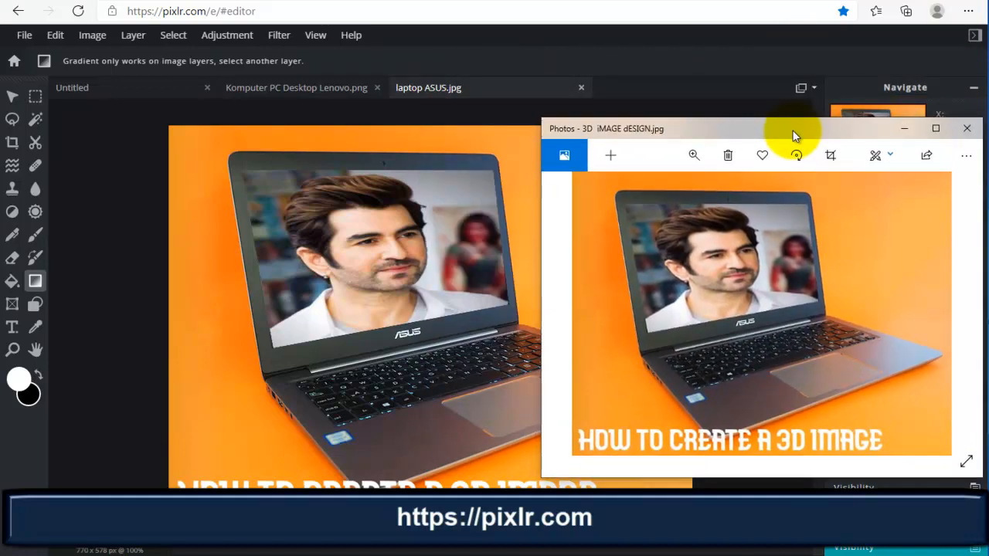
drag(792, 136, 794, 136)
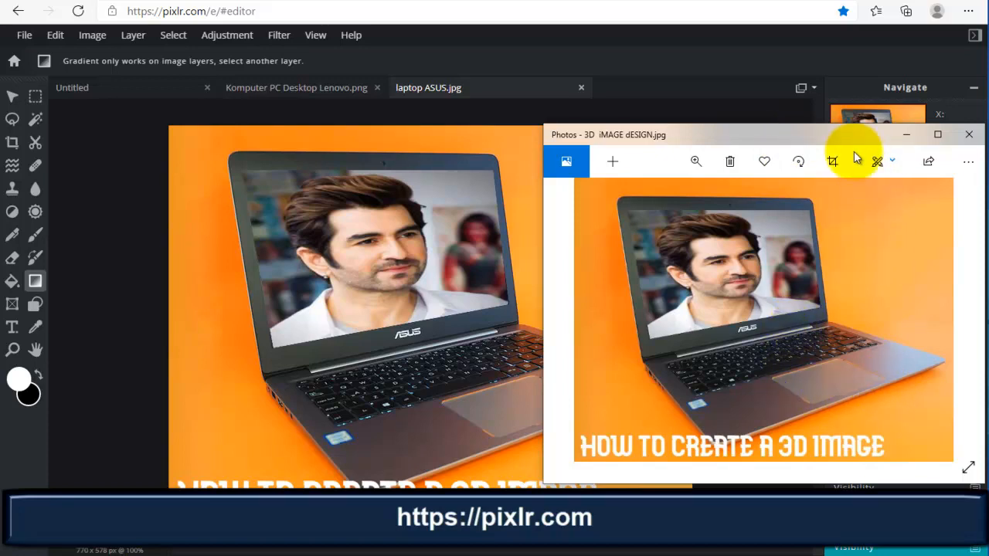
mouse_move(853, 140)
mouse_down()
mouse_move(778, 155)
mouse_move(845, 117)
mouse_move(834, 126)
mouse_move(842, 141)
mouse_up()
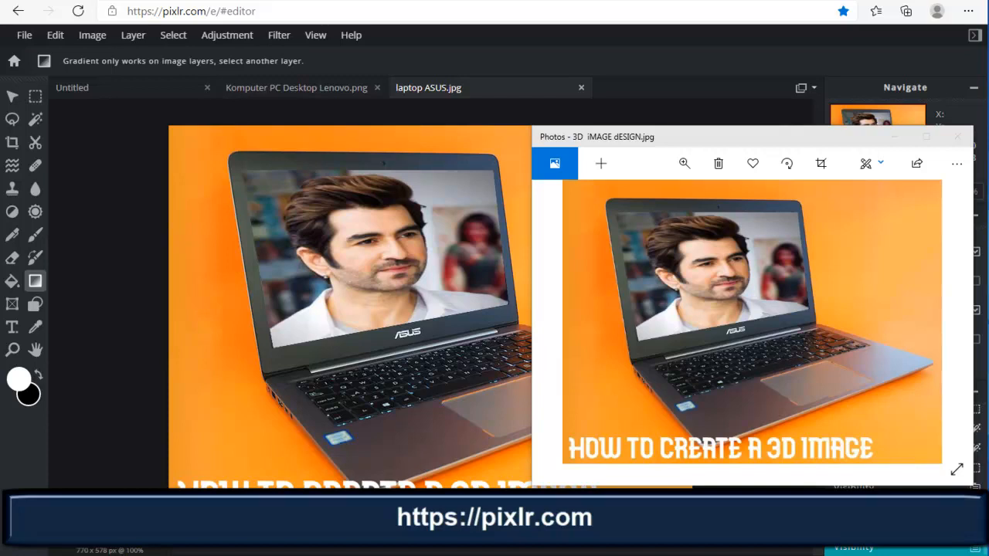
click(955, 137)
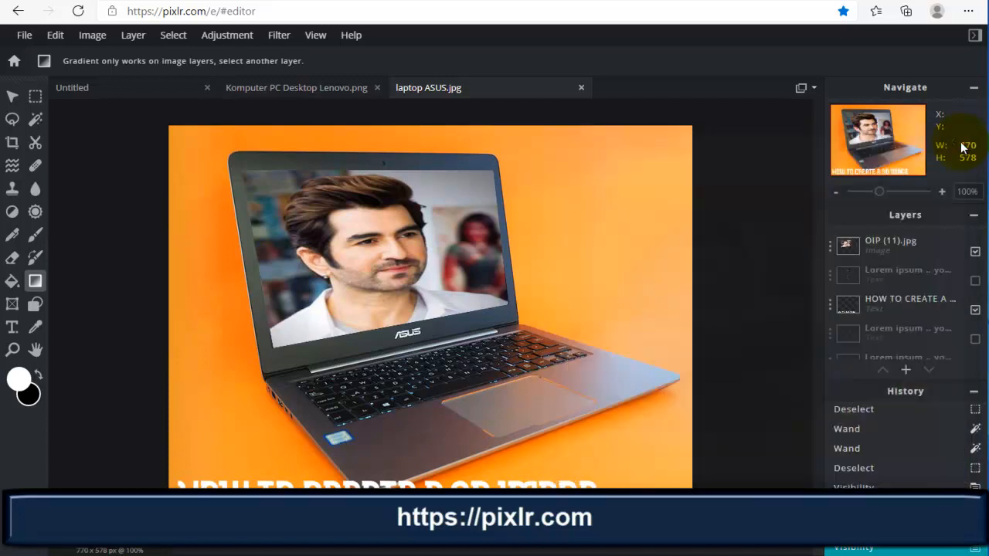